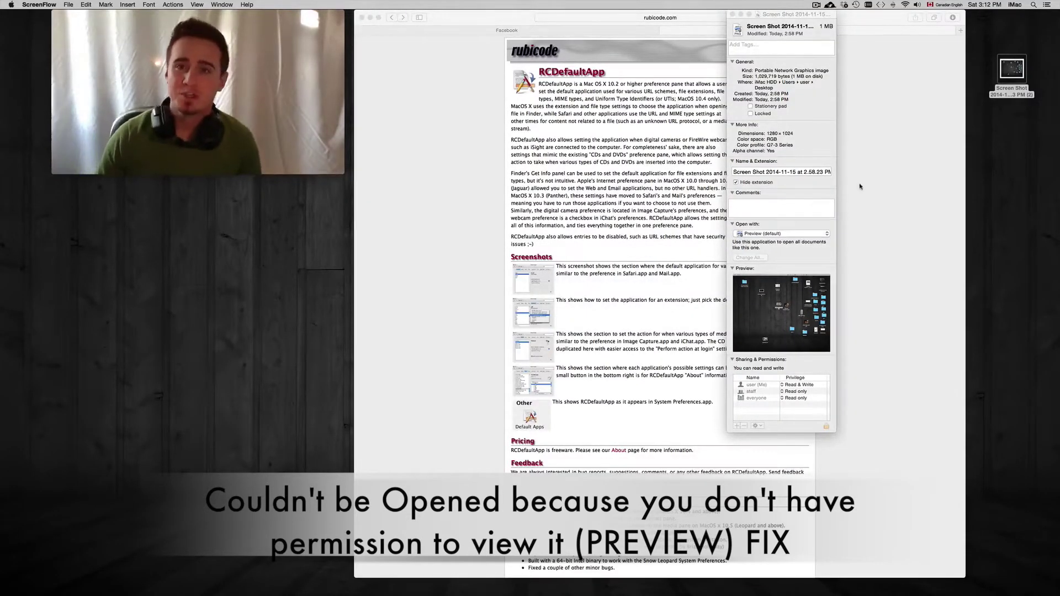
- Open the desktop Screen Shot file in Preview, which fails with a permission error
{"action": "double_click", "coordinate": [1019, 73]}
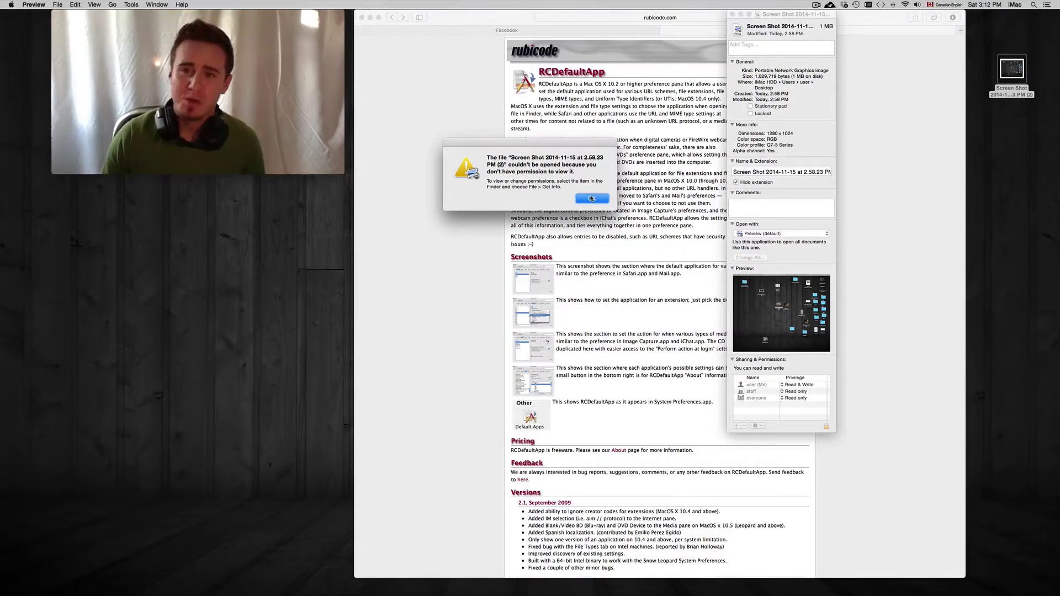
- Dismiss the permission alert and open Get Info on the screenshot to review Open with and Sharing & Permissions
{"action": "left_click", "coordinate": [592, 198]}
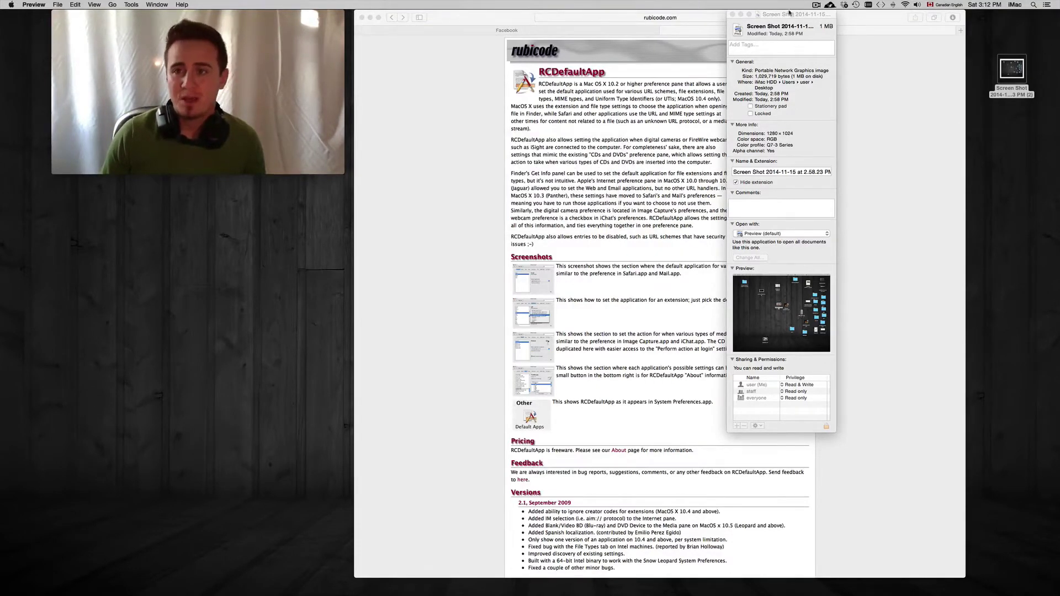
{"action": "left_click_drag", "start_coordinate": [790, 12], "coordinate": [885, 16]}
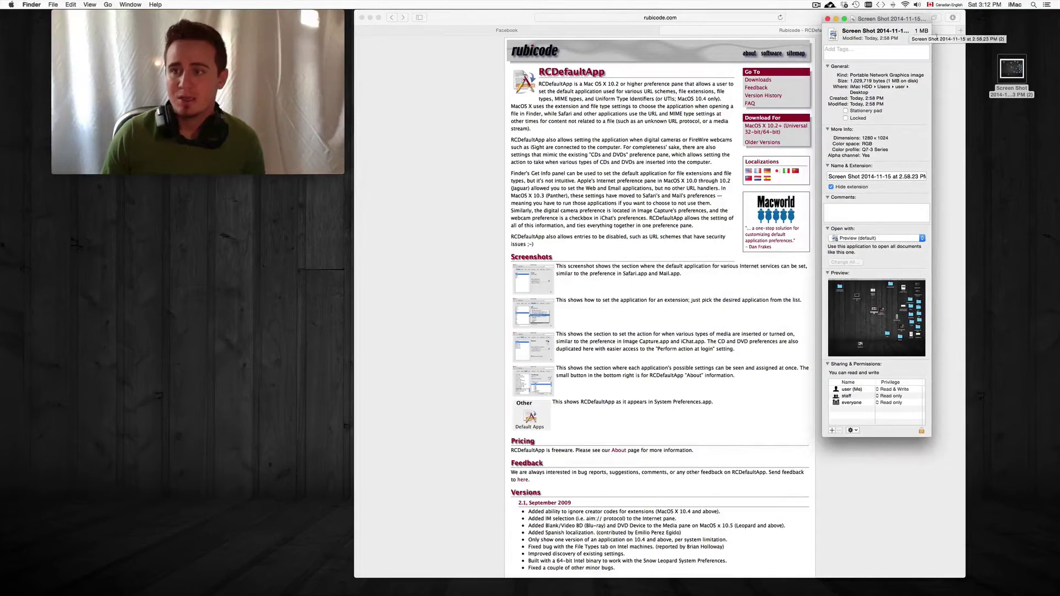
{"action": "left_click", "coordinate": [1009, 71]}
{"action": "right_click", "coordinate": [1009, 70]}
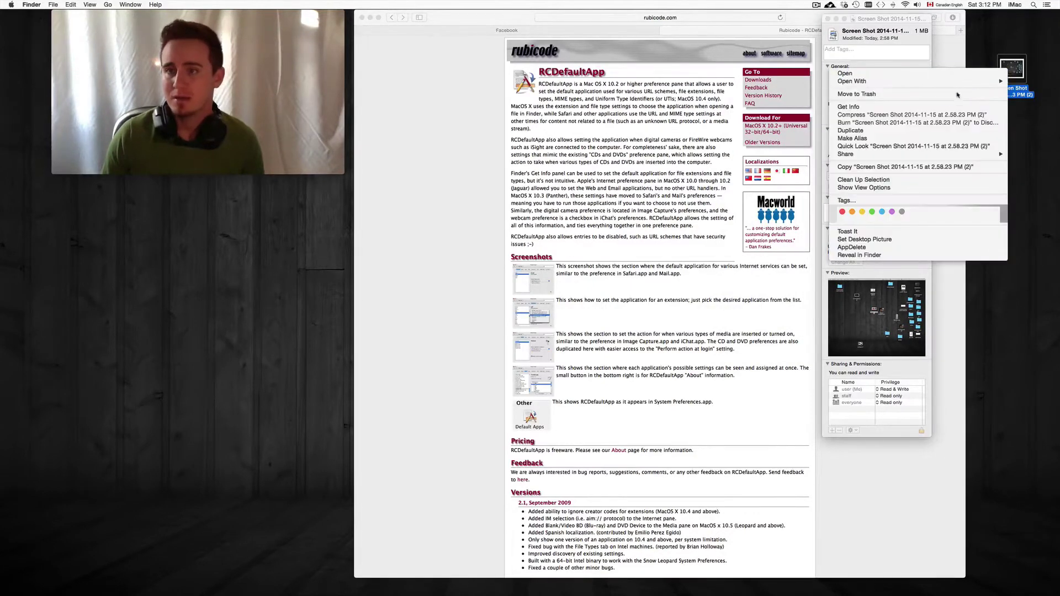
{"action": "left_click", "coordinate": [942, 107]}
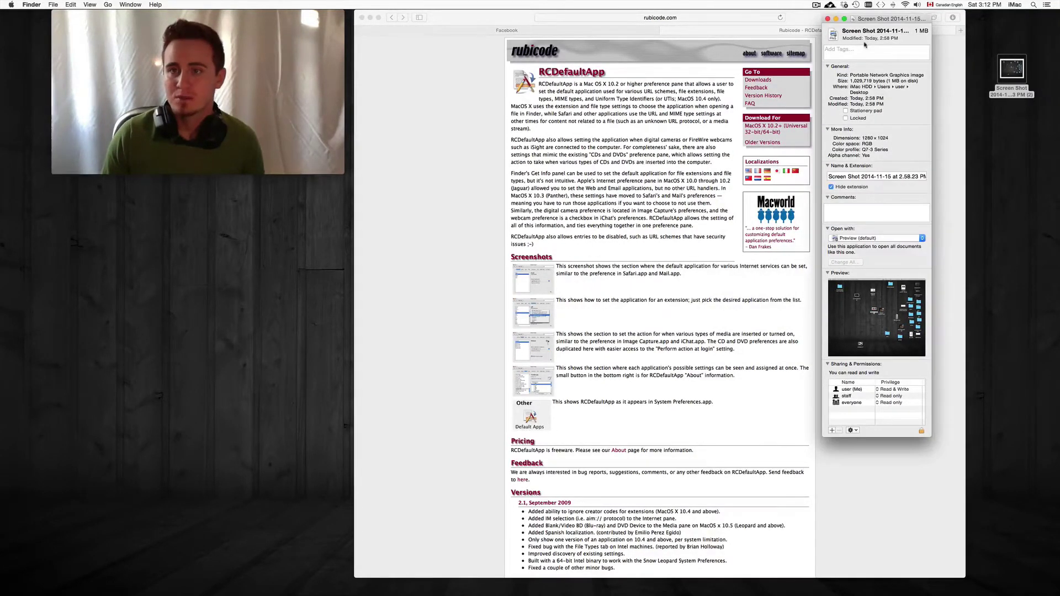
{"action": "left_click_drag", "start_coordinate": [865, 44], "coordinate": [720, 58]}
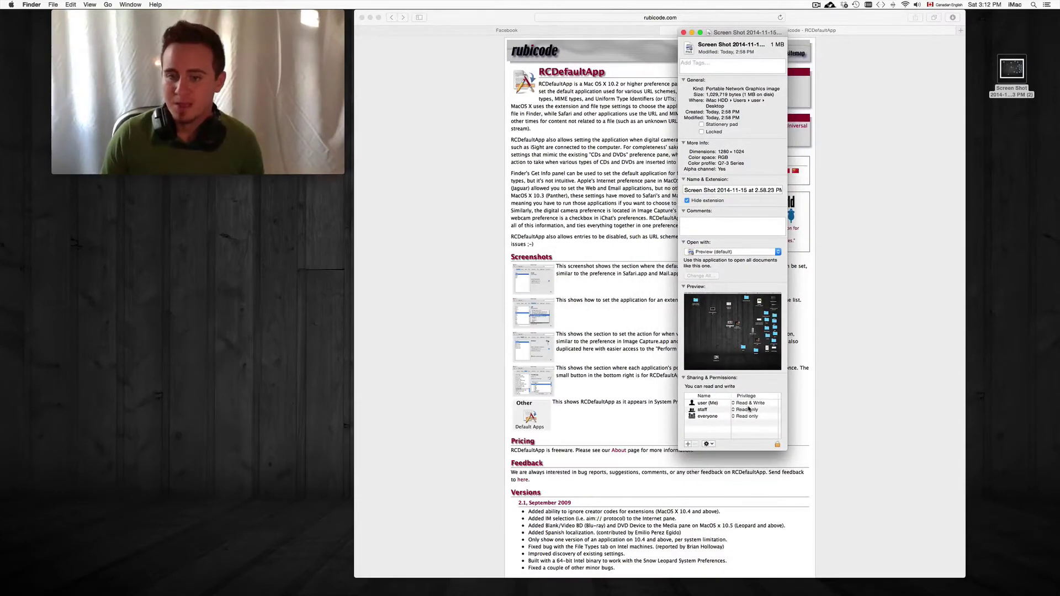
{"action": "mouse_move", "coordinate": [221, 20]}
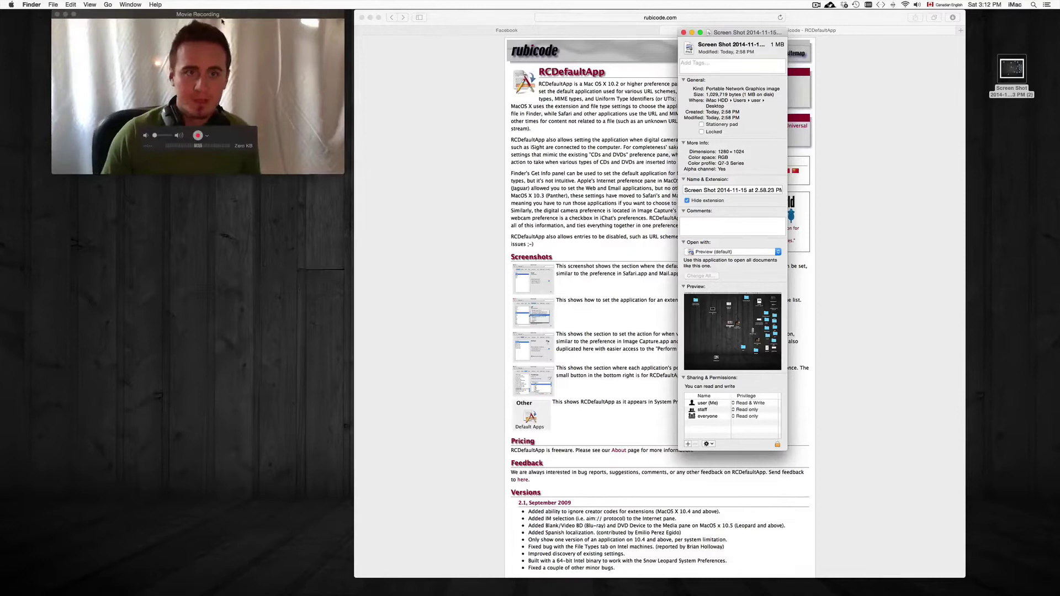
{"action": "left_click_drag", "start_coordinate": [221, 21], "coordinate": [920, 25]}
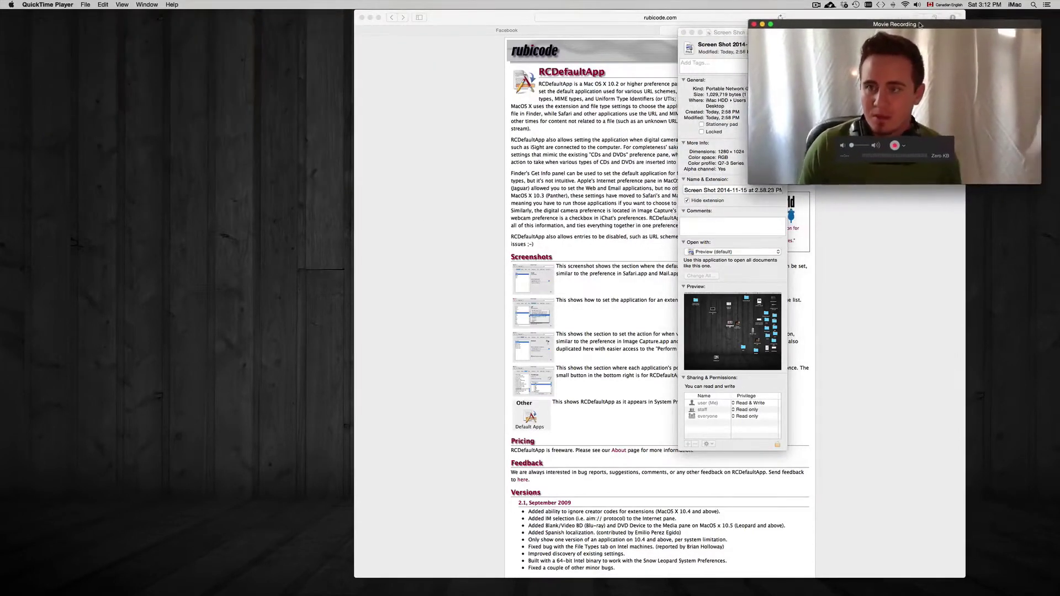
{"action": "left_click_drag", "start_coordinate": [729, 32], "coordinate": [630, 46]}
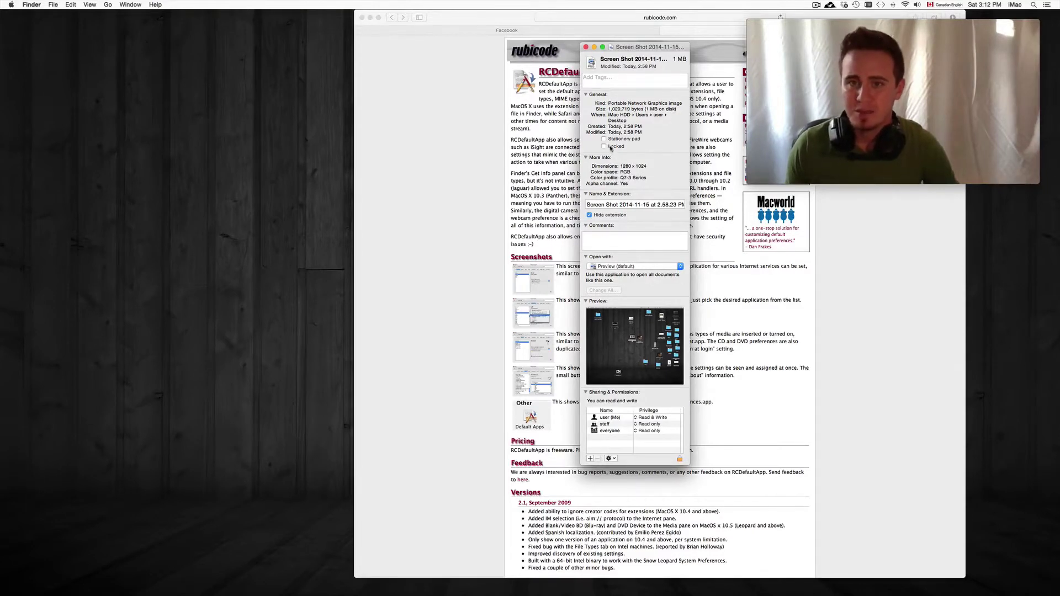
- Close the info window and launch Disk Utility from a Spotlight search for 'disk'
{"action": "left_click", "coordinate": [586, 47]}
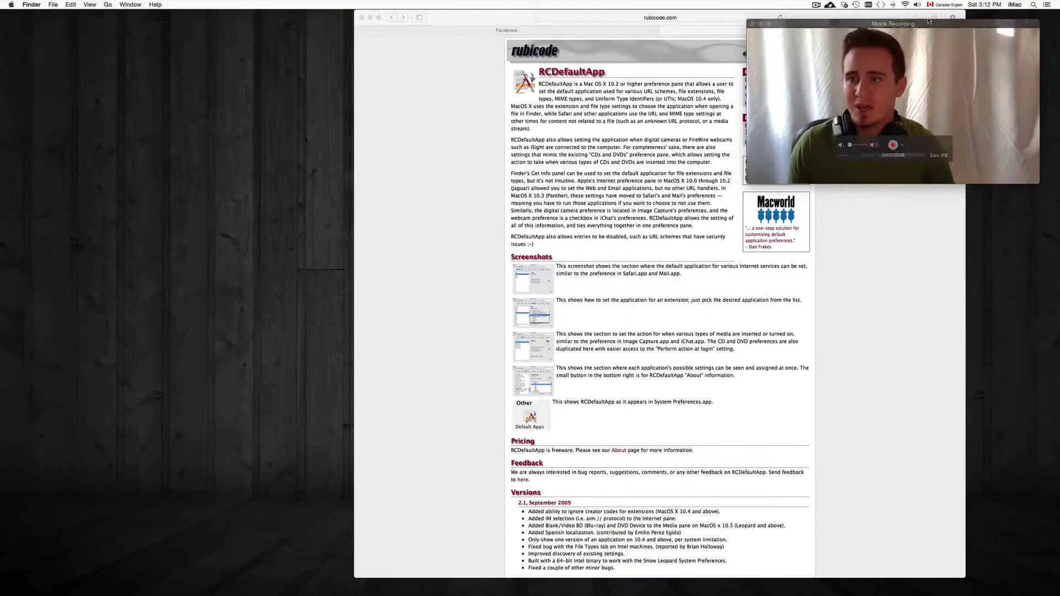
{"action": "left_click_drag", "start_coordinate": [929, 20], "coordinate": [804, 12]}
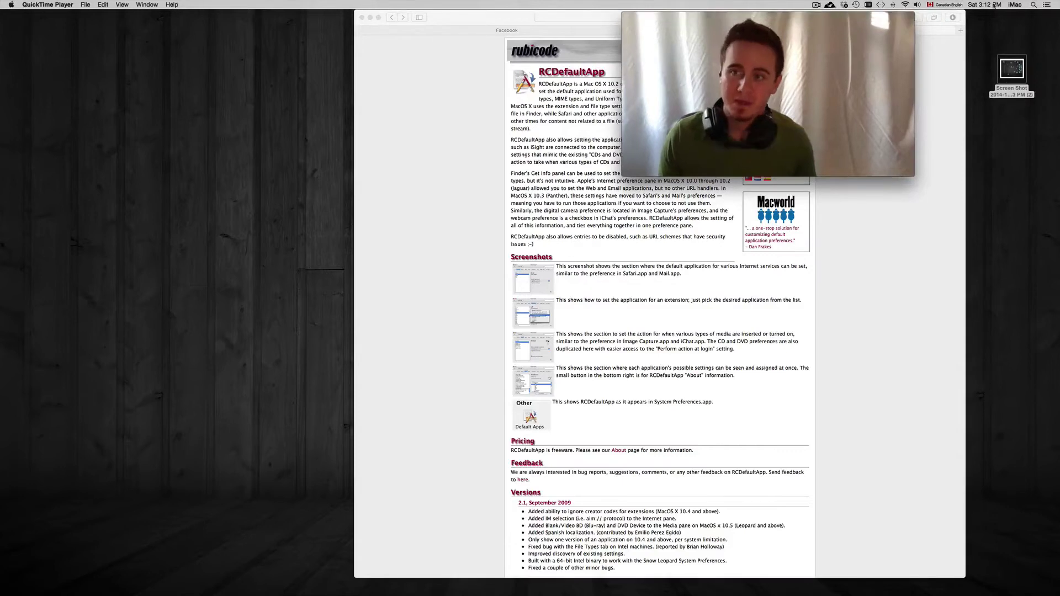
{"action": "left_click", "coordinate": [1035, 5]}
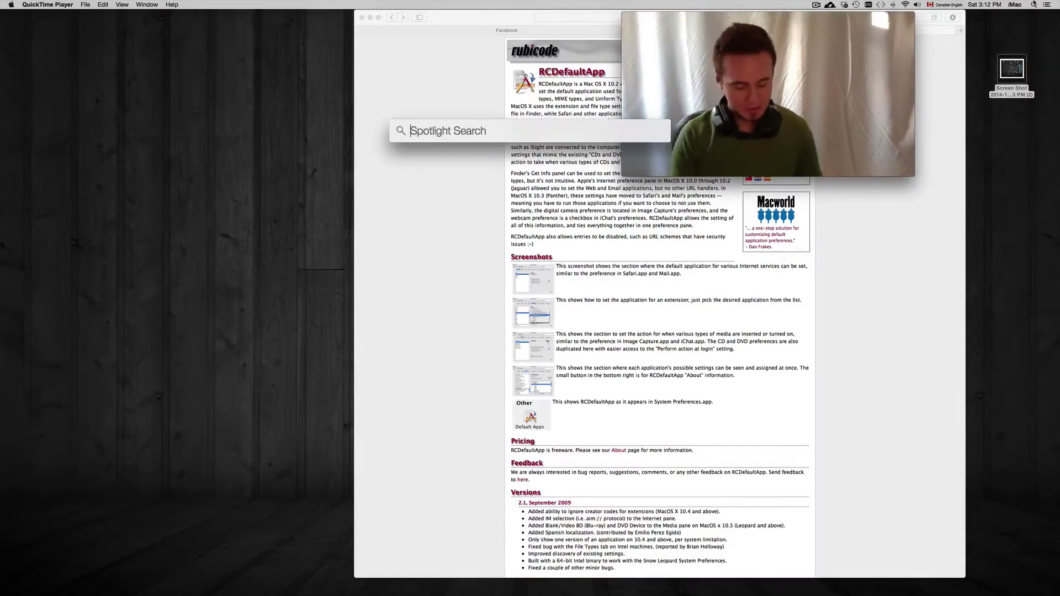
{"action": "type", "text": "dis"}
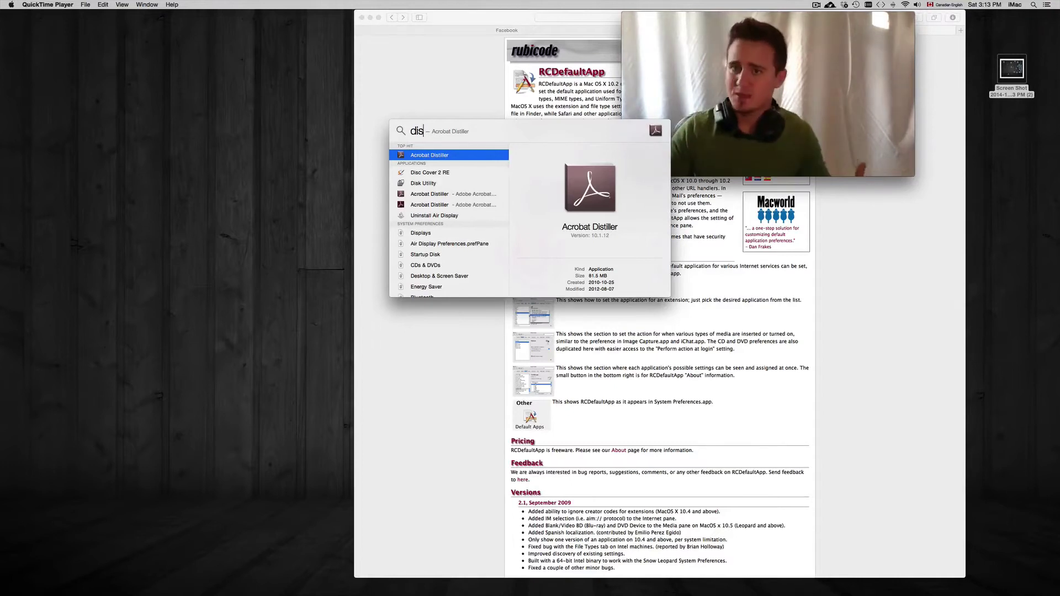
{"action": "type", "text": "k"}
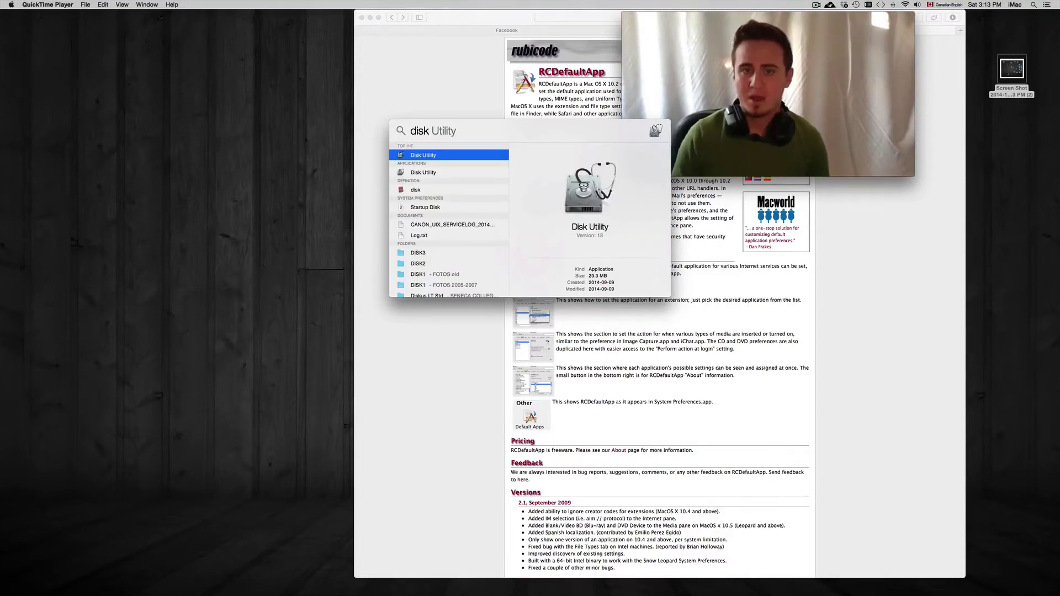
{"action": "left_click", "coordinate": [437, 173]}
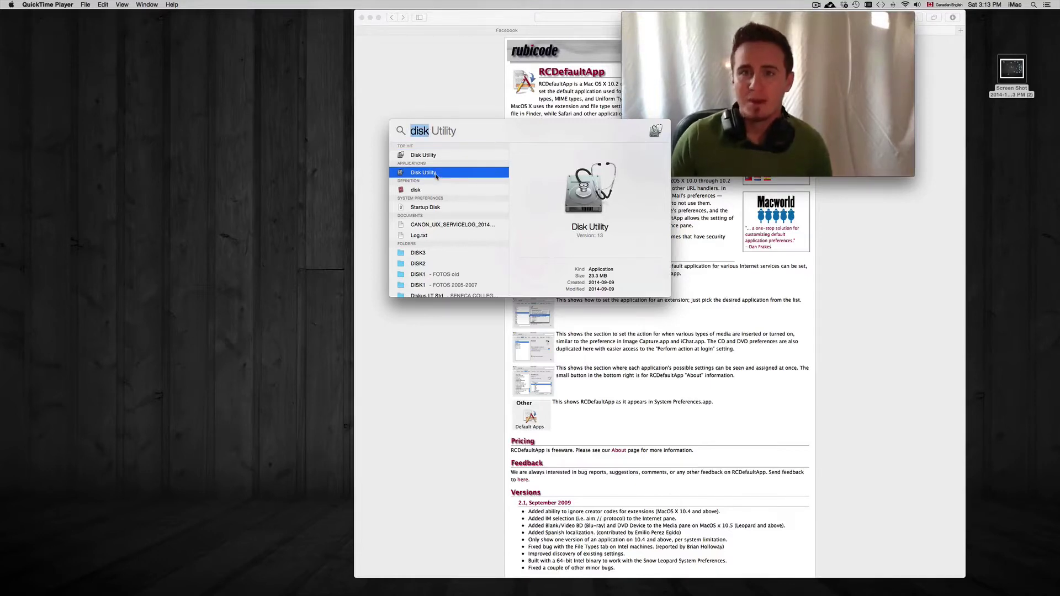
{"action": "double_click", "coordinate": [436, 176]}
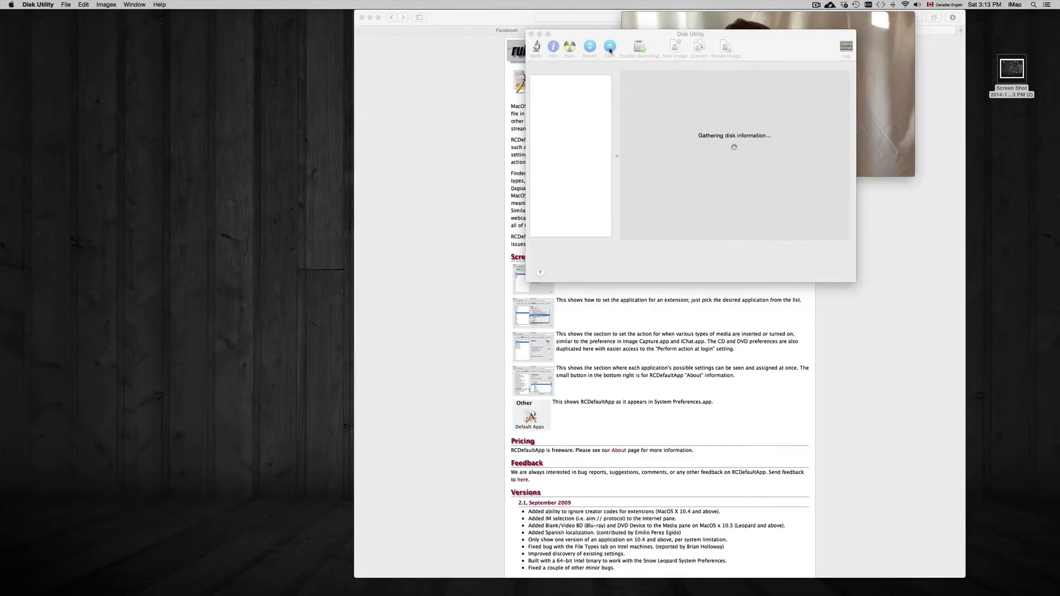
- Select iMac HDD to view its First Aid options, then quit Disk Utility
{"action": "left_click_drag", "start_coordinate": [785, 44], "coordinate": [567, 51]}
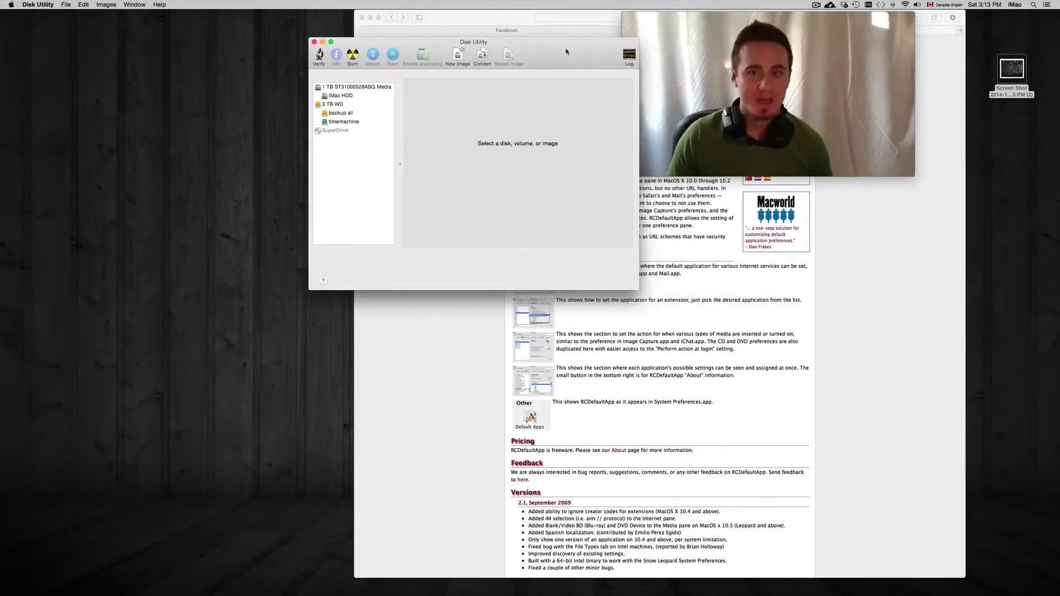
{"action": "left_click_drag", "start_coordinate": [566, 51], "coordinate": [502, 49]}
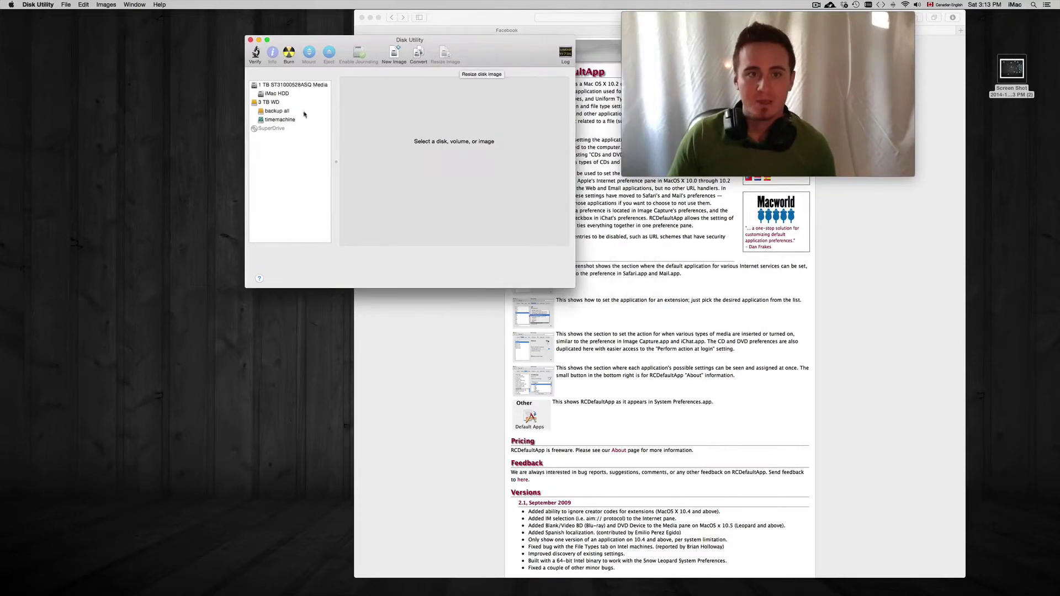
{"action": "left_click", "coordinate": [276, 95]}
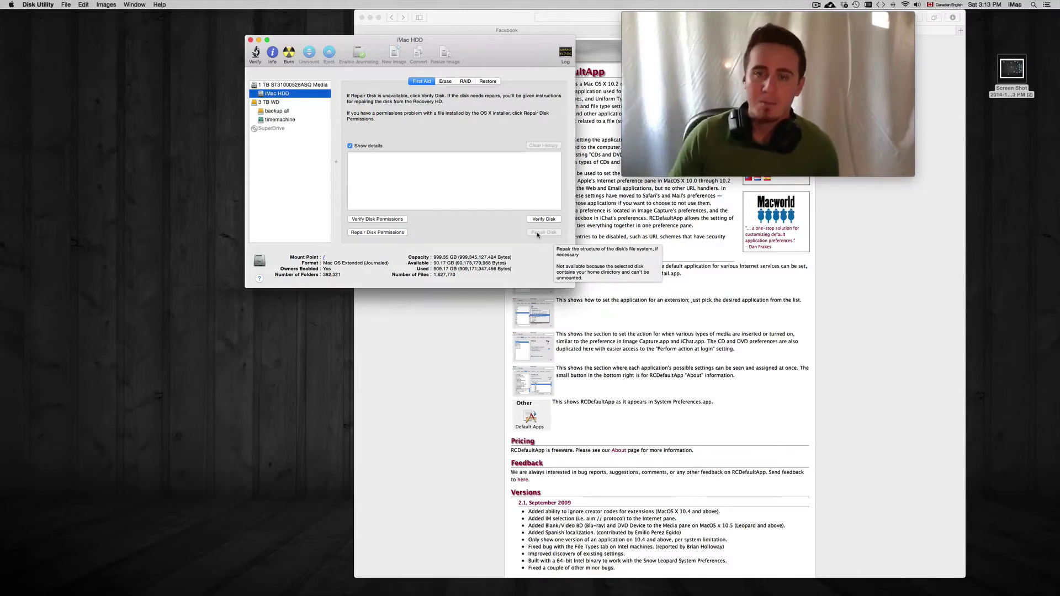
{"action": "left_click_drag", "start_coordinate": [359, 81], "coordinate": [302, 171]}
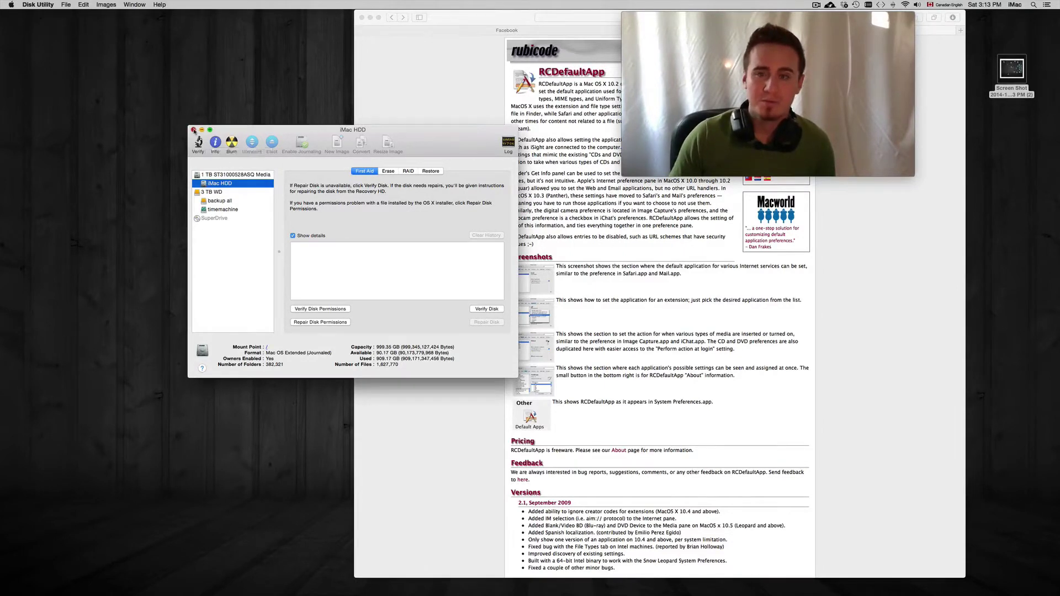
{"action": "left_click", "coordinate": [193, 130]}
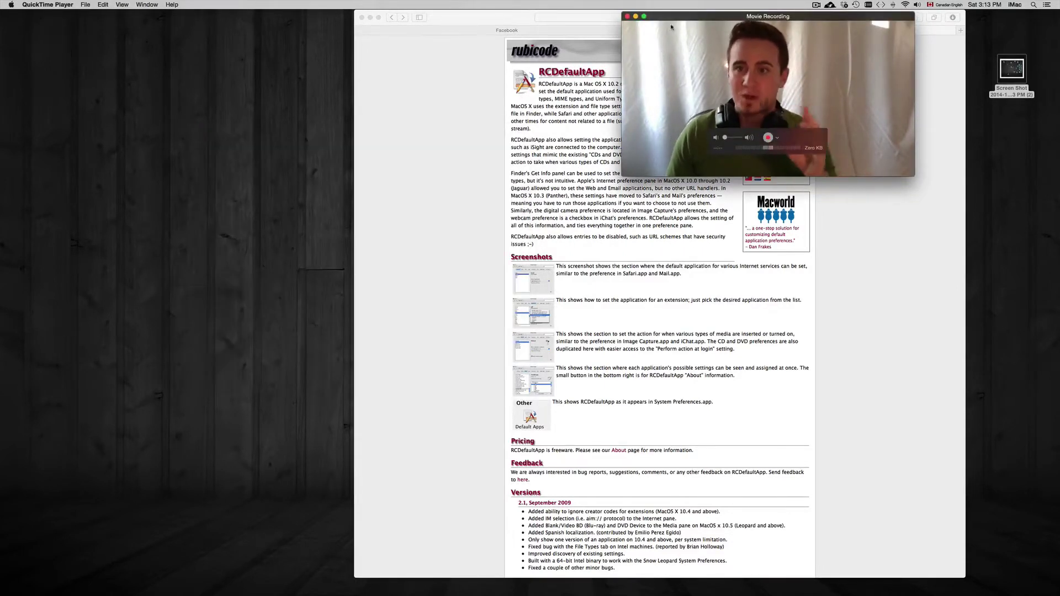
- Drag the Safari window left so the rubicode.com RCDefaultApp page is in front
{"action": "left_click_drag", "start_coordinate": [671, 20], "coordinate": [785, 20]}
{"action": "left_click_drag", "start_coordinate": [489, 21], "coordinate": [250, 12]}
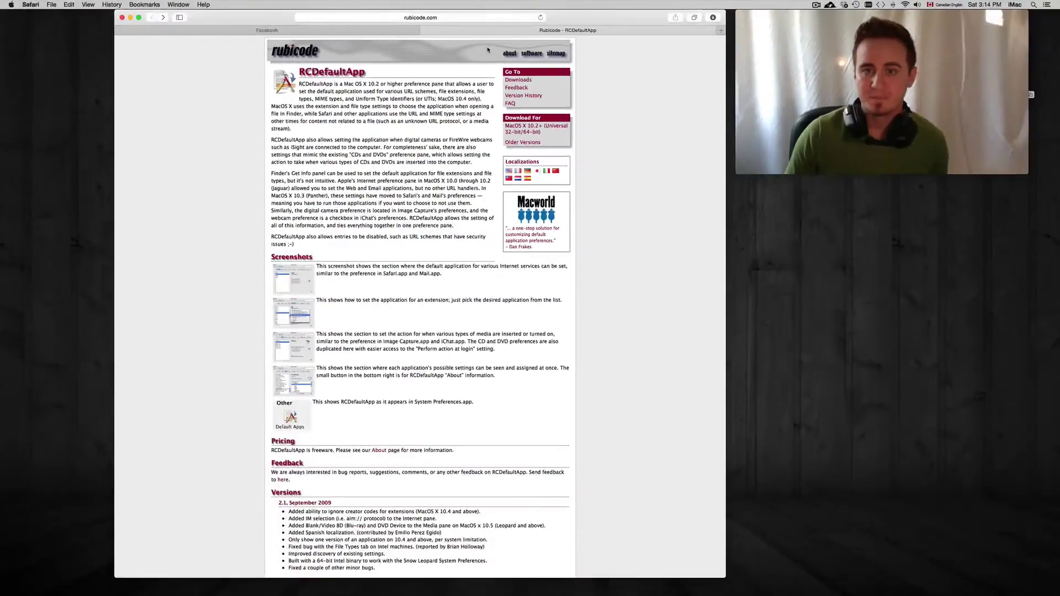
- Download RCDefaultApp for MacOS X 10.2+ and open RCDefaultApp-2.1.X.dmg from the Downloads list
{"action": "left_click", "coordinate": [530, 128]}
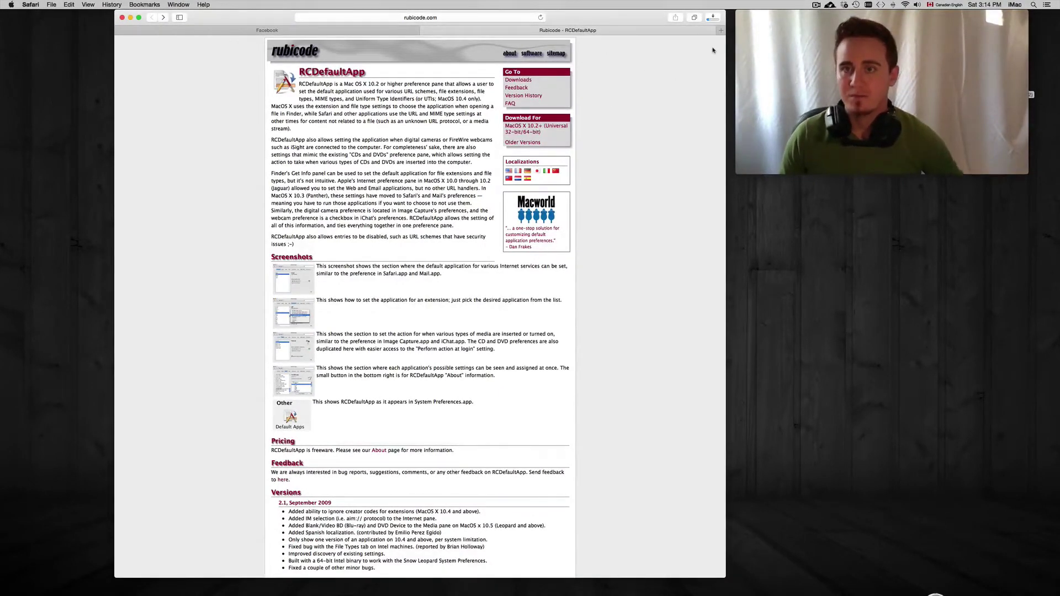
{"action": "left_click", "coordinate": [713, 18]}
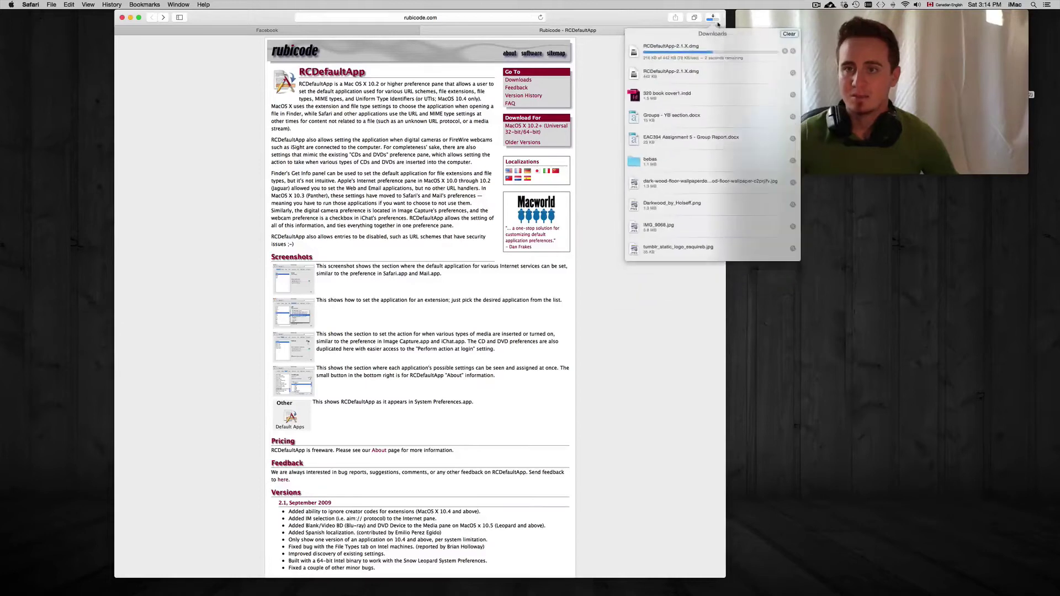
{"action": "double_click", "coordinate": [677, 76]}
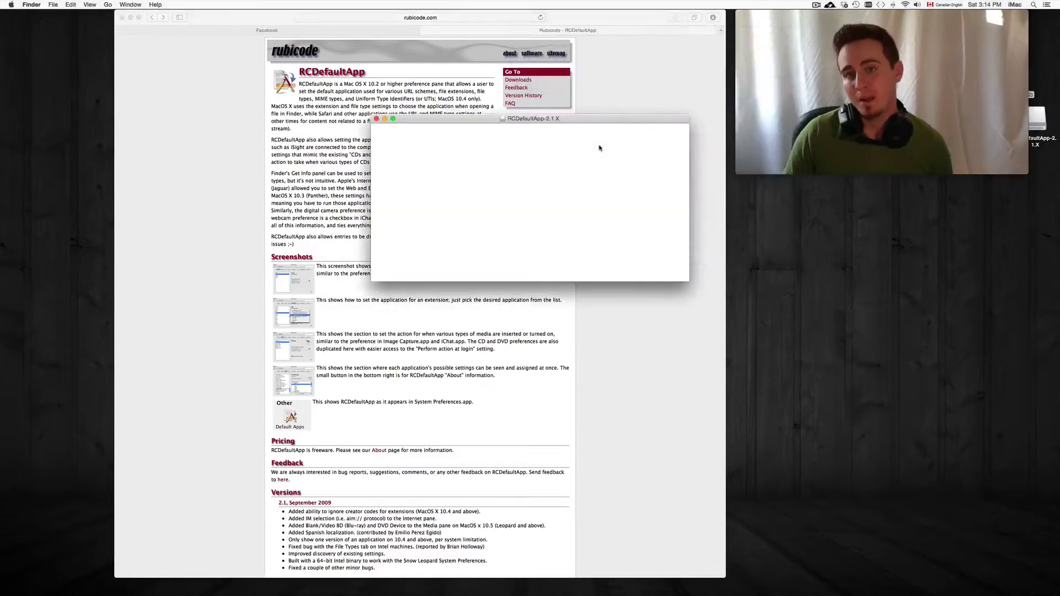
{"action": "left_click_drag", "start_coordinate": [579, 125], "coordinate": [656, 152]}
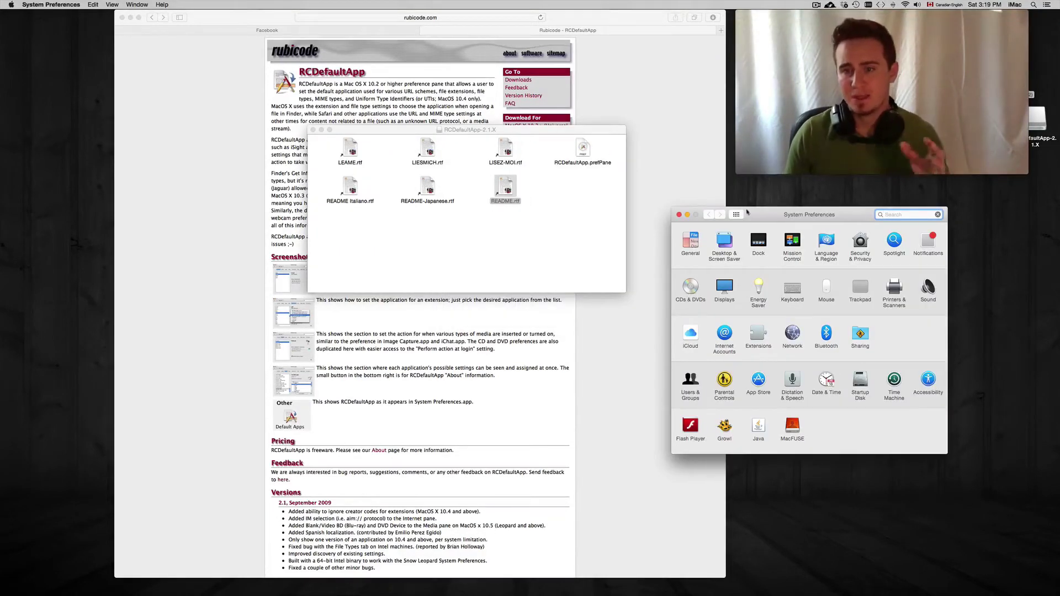
- Use Finder's Go to Folder with the path /Library to open the root Library folder
{"action": "left_click_drag", "start_coordinate": [767, 216], "coordinate": [716, 207]}
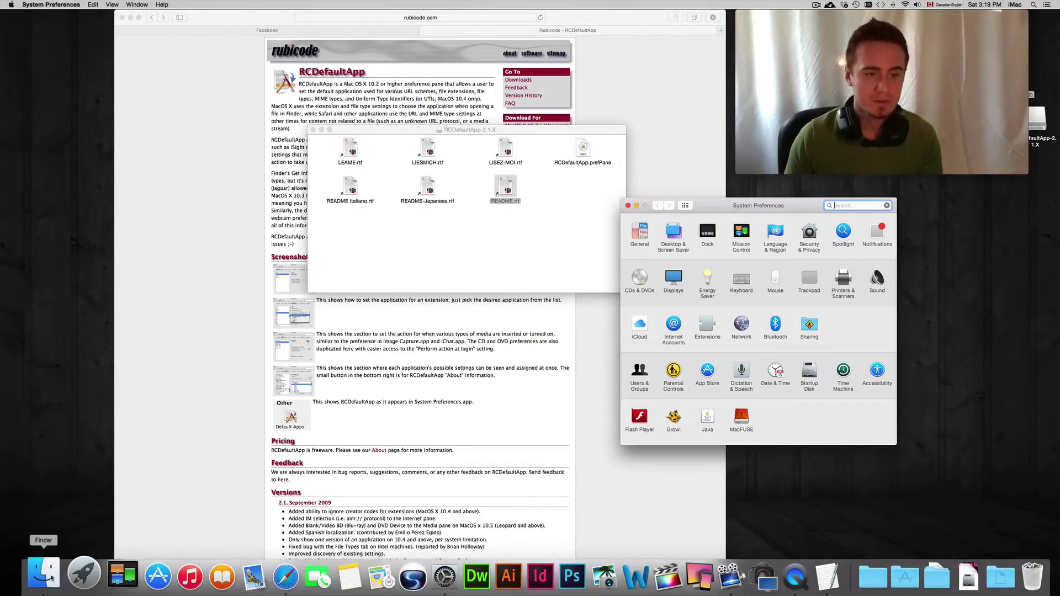
{"action": "right_click", "coordinate": [49, 577]}
{"action": "left_click", "coordinate": [62, 494]}
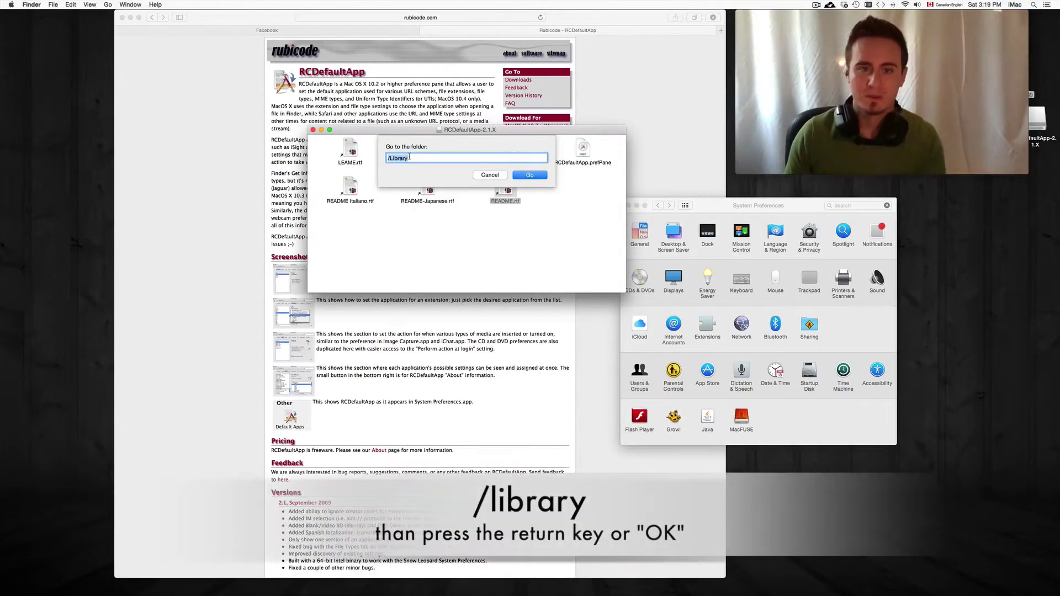
{"action": "left_click", "coordinate": [408, 158]}
{"action": "triple_click", "coordinate": [397, 157]}
{"action": "left_click", "coordinate": [411, 157]}
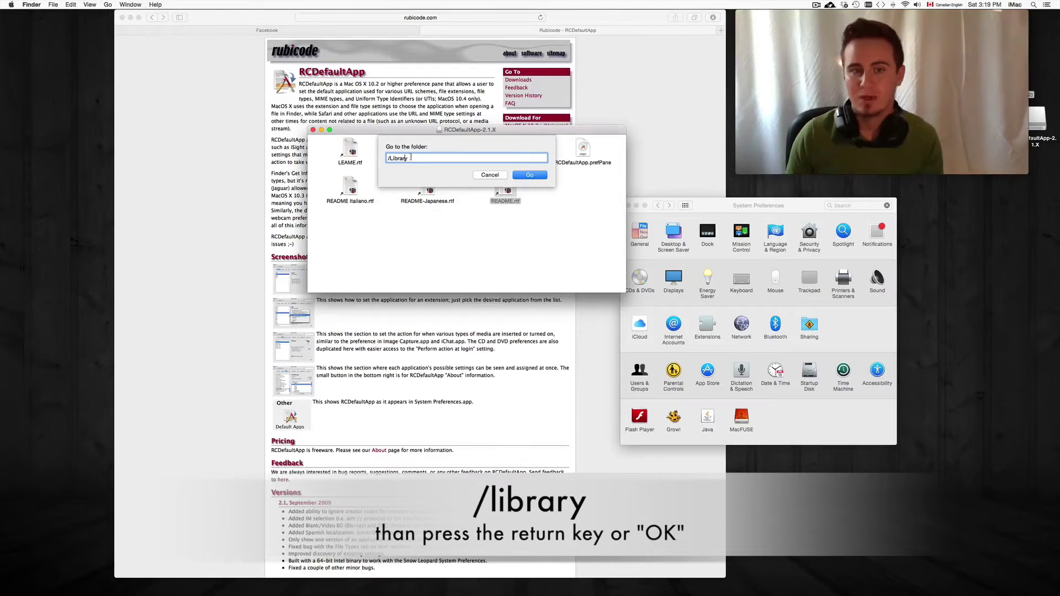
{"action": "left_click", "coordinate": [529, 175]}
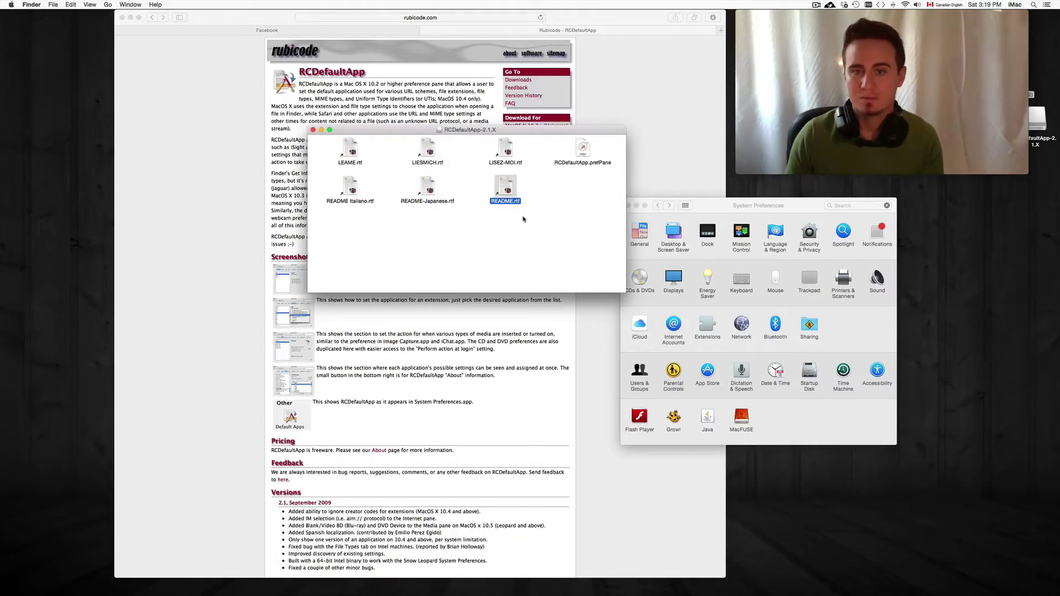
{"action": "left_click_drag", "start_coordinate": [441, 105], "coordinate": [670, 49]}
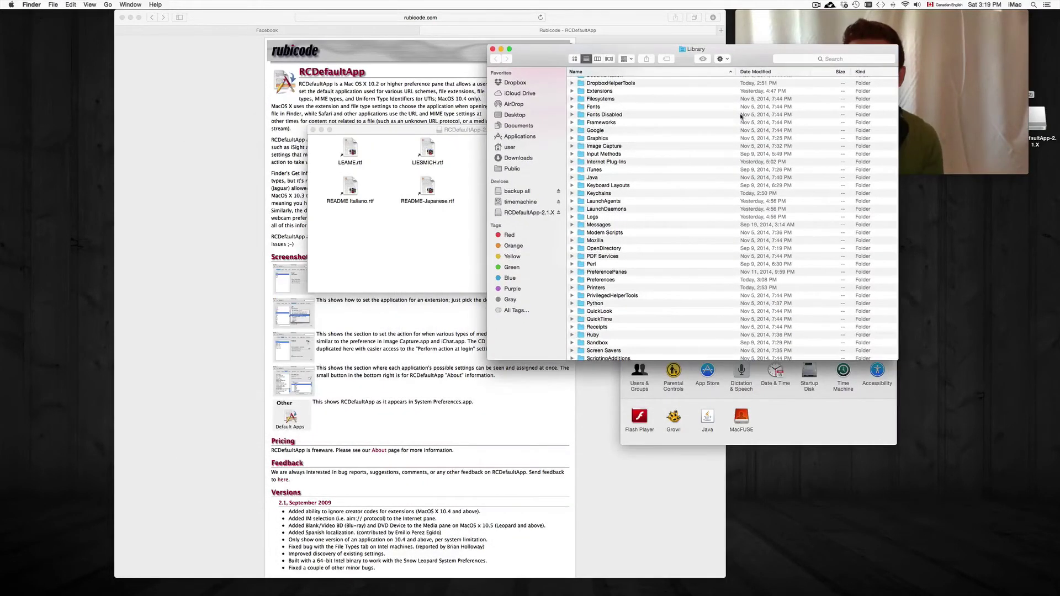
- Find the PreferencePanes folder in the Library window and expand it
{"action": "scroll", "coordinate": [628, 230], "scroll_direction": "down", "scroll_amount": 5}
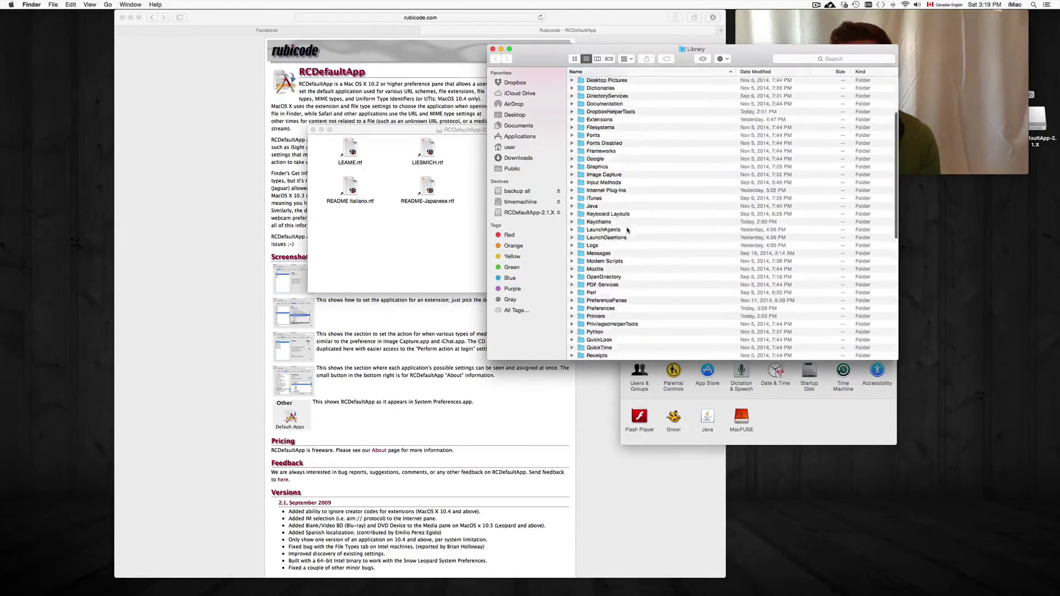
{"action": "scroll", "coordinate": [627, 230], "scroll_direction": "up", "scroll_amount": 10}
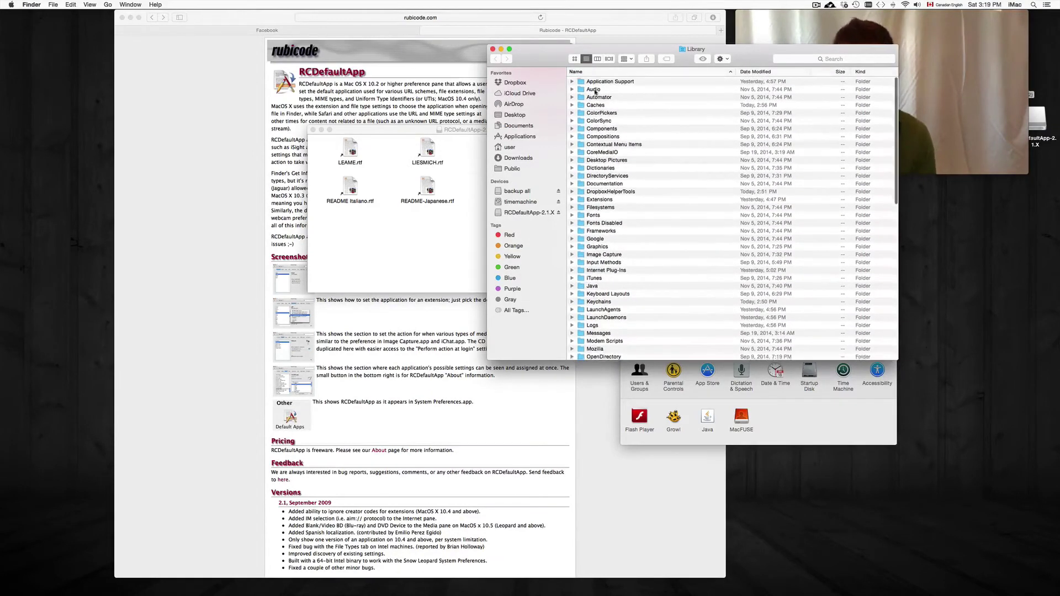
{"action": "left_click", "coordinate": [604, 359]}
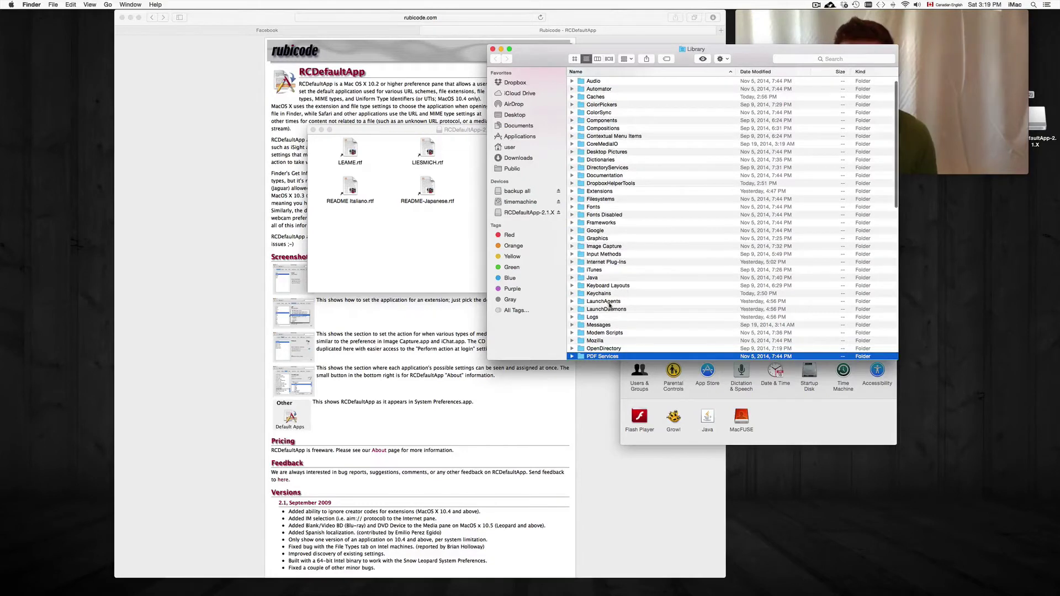
{"action": "scroll", "coordinate": [615, 303], "scroll_direction": "down", "scroll_amount": 3}
{"action": "scroll", "coordinate": [615, 304], "scroll_direction": "down", "scroll_amount": 3}
{"action": "left_click", "coordinate": [605, 292]}
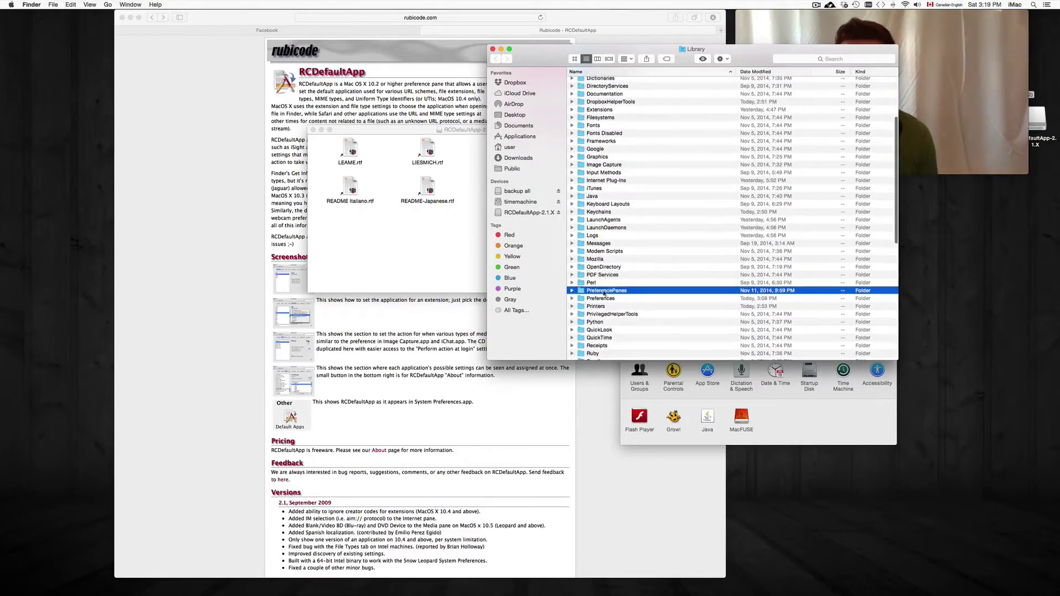
{"action": "scroll", "coordinate": [615, 287], "scroll_direction": "down", "scroll_amount": 1}
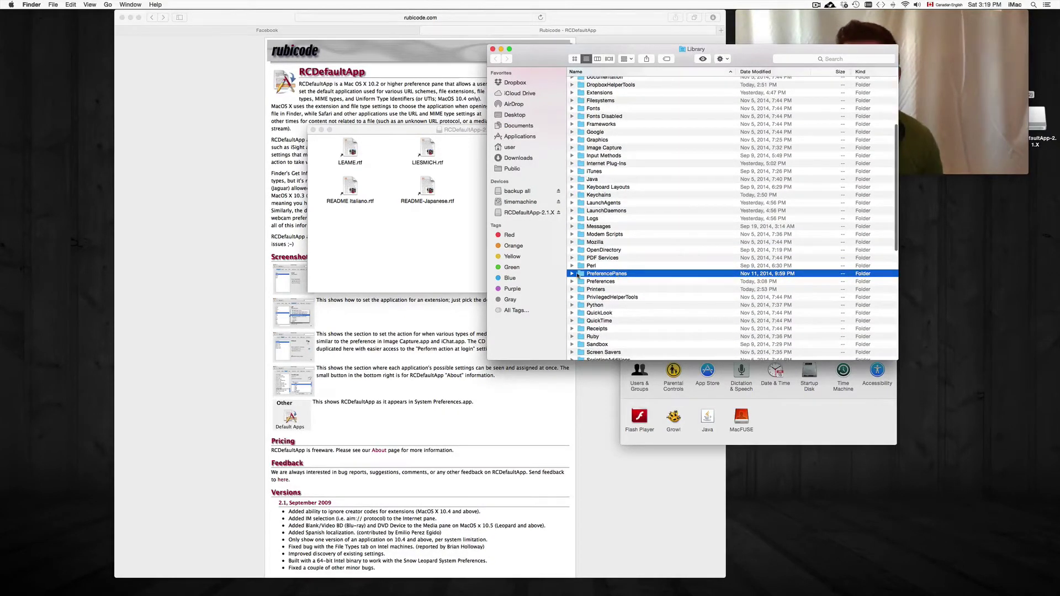
{"action": "left_click", "coordinate": [572, 275]}
{"action": "scroll", "coordinate": [602, 276], "scroll_direction": "down", "scroll_amount": 2}
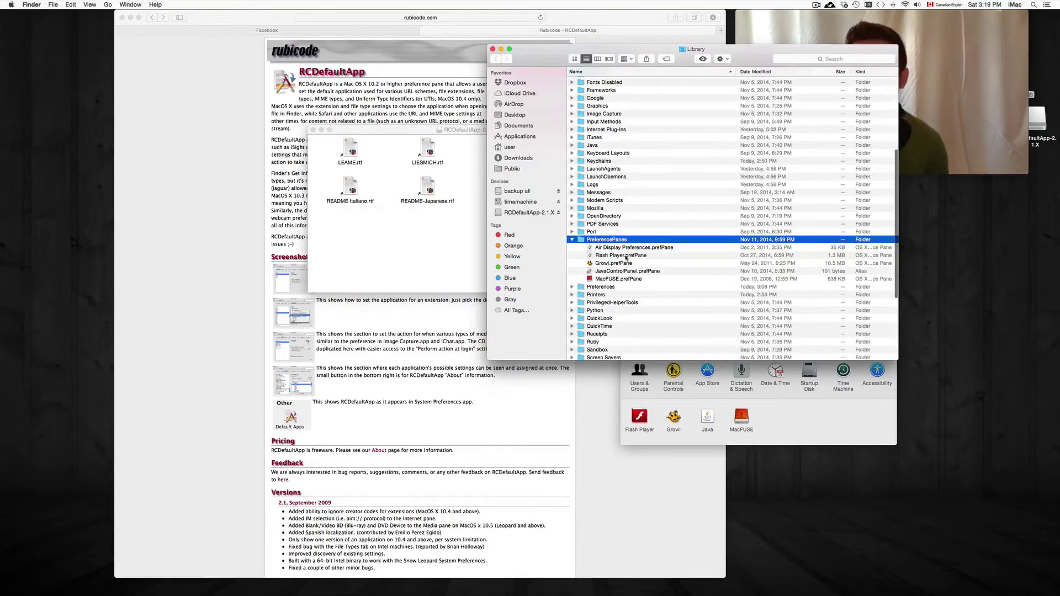
- Drag RCDefaultApp.prefPane into PreferencePanes and authenticate the copy as administrator
{"action": "left_click_drag", "start_coordinate": [359, 131], "coordinate": [226, 138]}
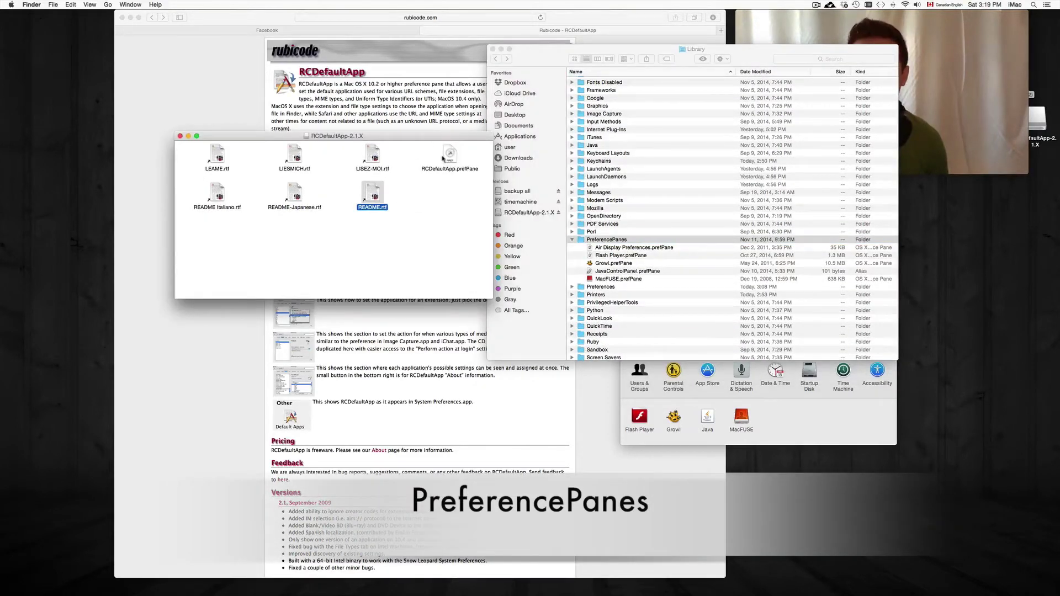
{"action": "left_click_drag", "start_coordinate": [453, 156], "coordinate": [612, 251]}
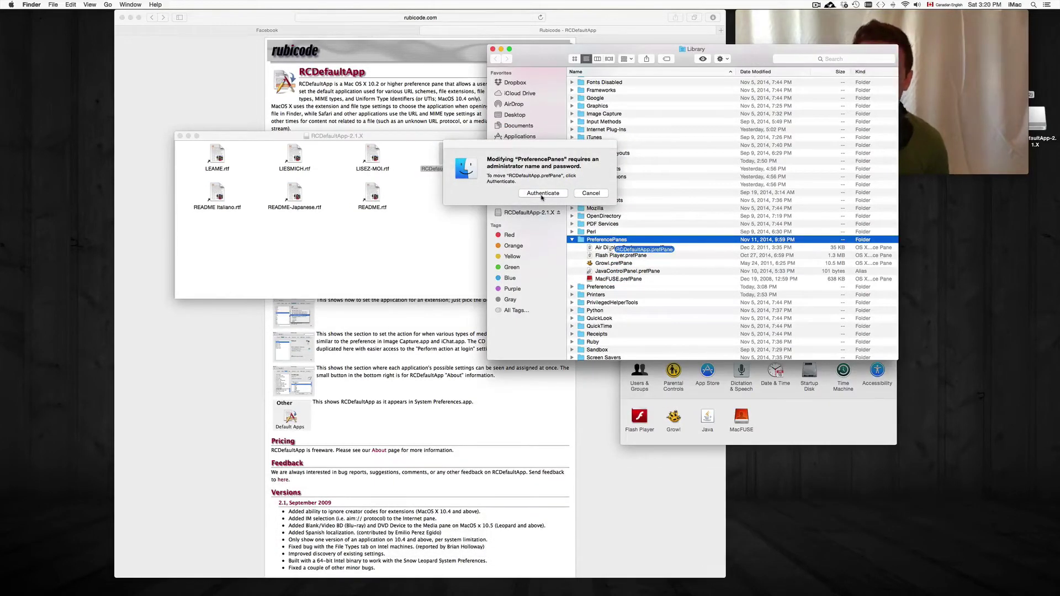
{"action": "left_click", "coordinate": [543, 194]}
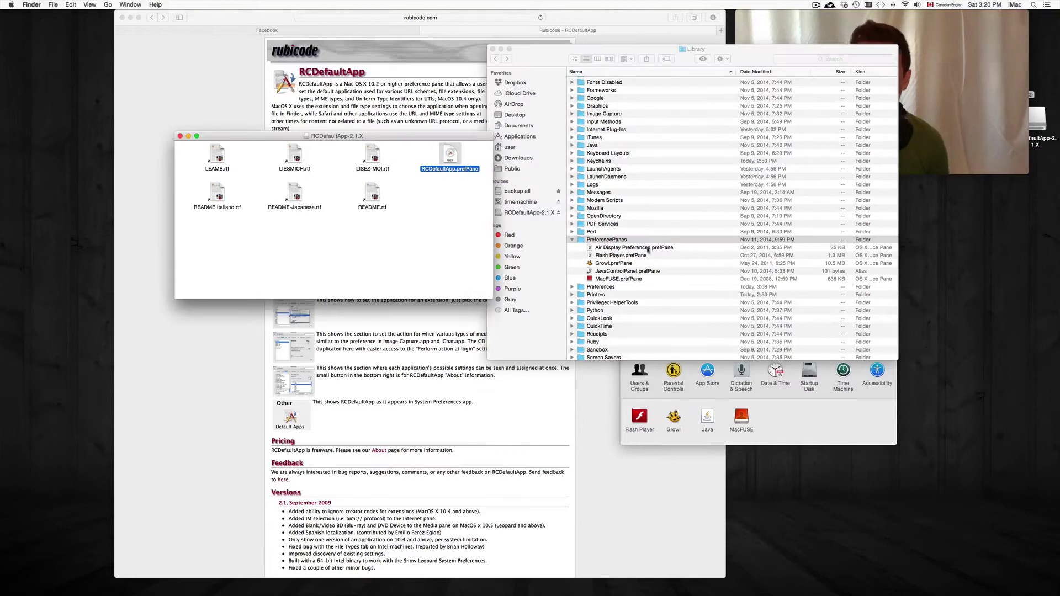
{"action": "left_click", "coordinate": [659, 264]}
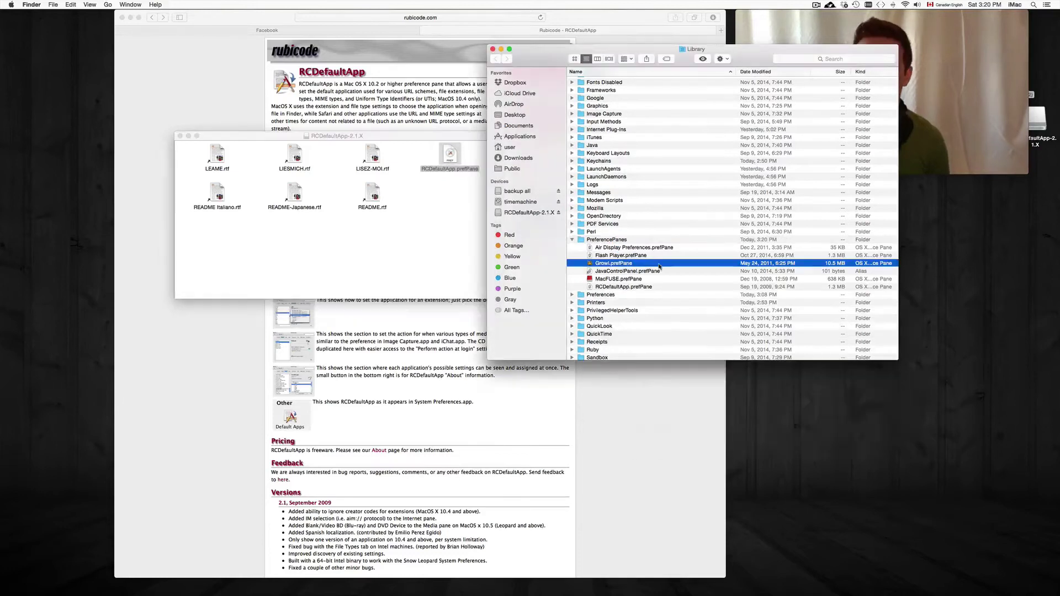
- Close the RCDefaultApp disk-image window and bring System Preferences to the front
{"action": "left_click", "coordinate": [419, 217]}
{"action": "left_click", "coordinate": [180, 136]}
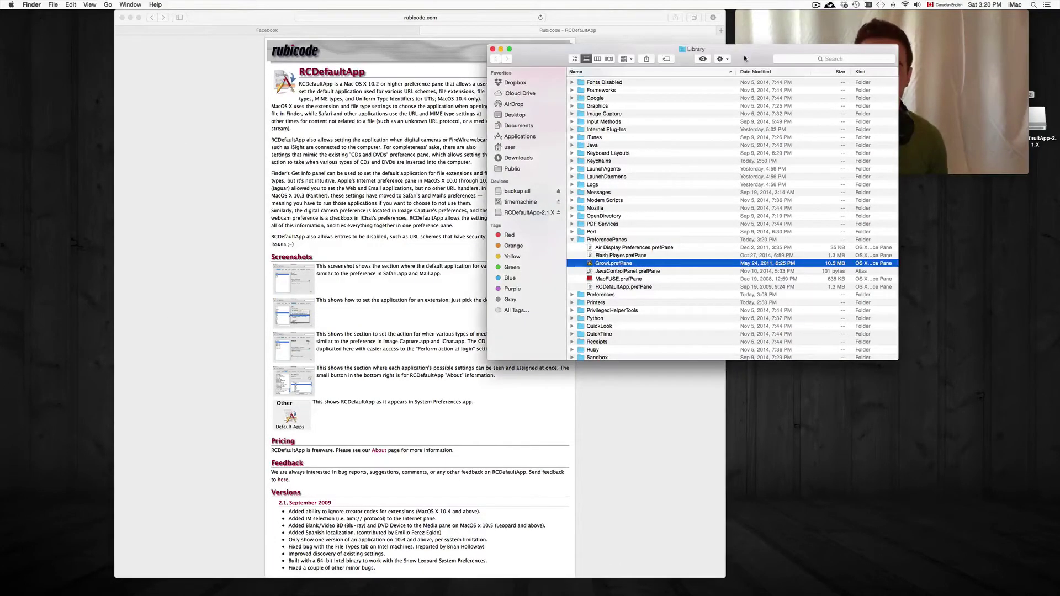
{"action": "left_click_drag", "start_coordinate": [732, 51], "coordinate": [511, 64]}
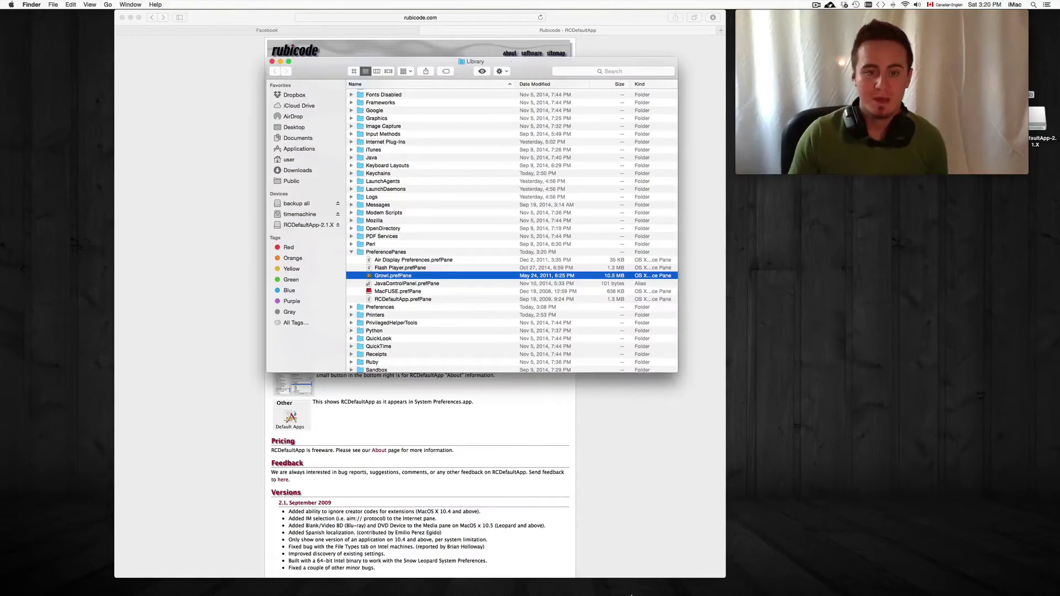
{"action": "mouse_move", "coordinate": [631, 595]}
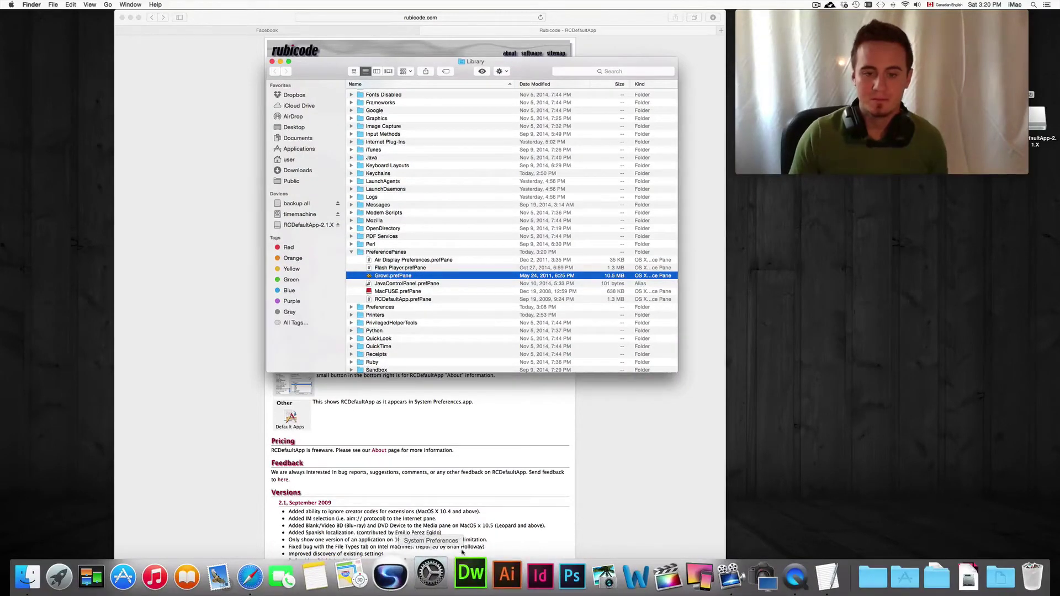
{"action": "left_click", "coordinate": [430, 574]}
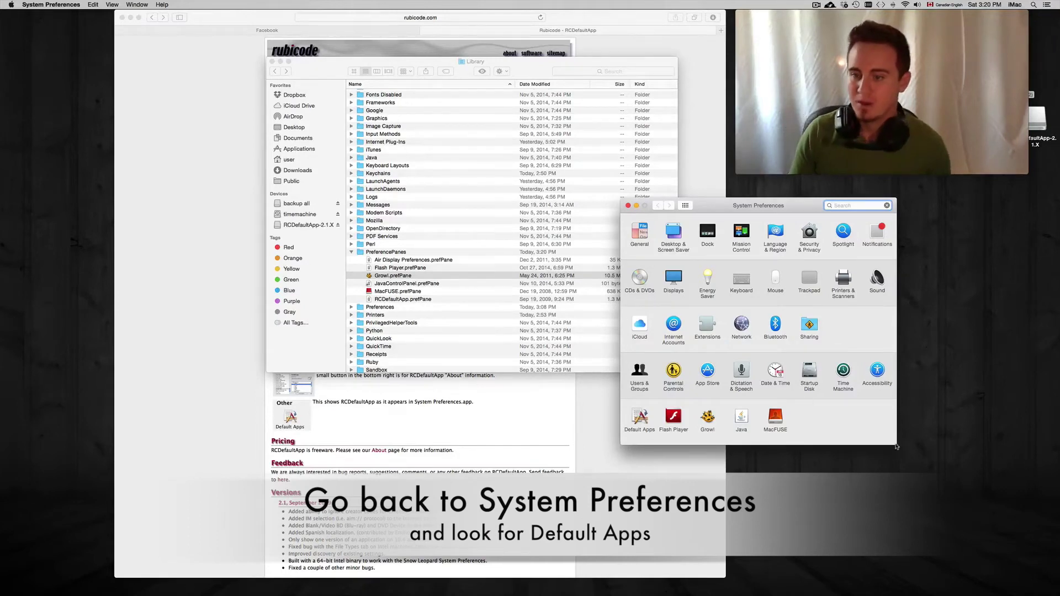
- Move the System Preferences window up and return from Default Apps to the Show All grid
{"action": "left_click_drag", "start_coordinate": [761, 204], "coordinate": [677, 60]}
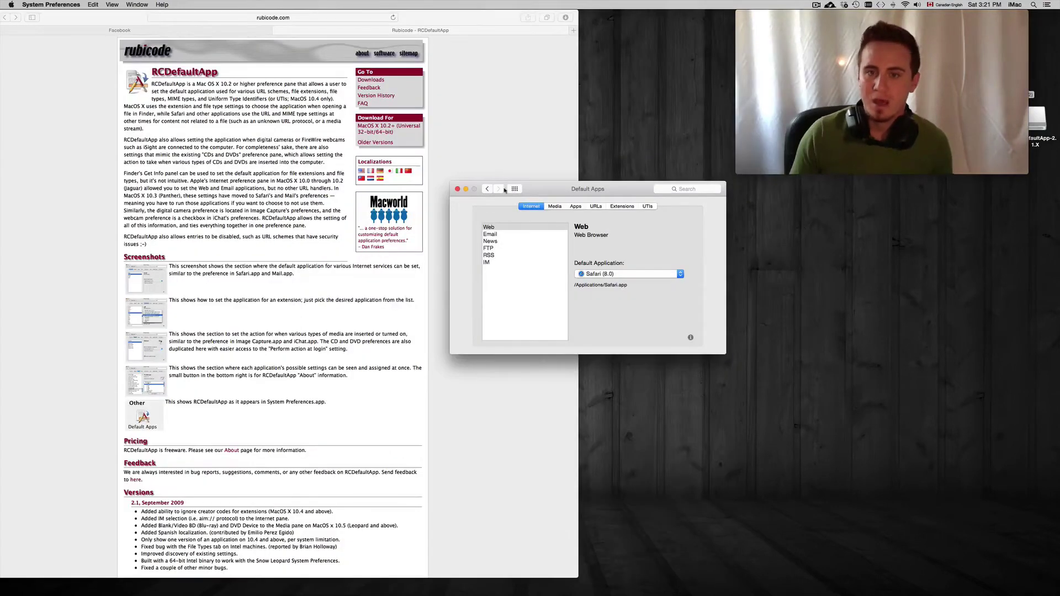
{"action": "left_click", "coordinate": [487, 189]}
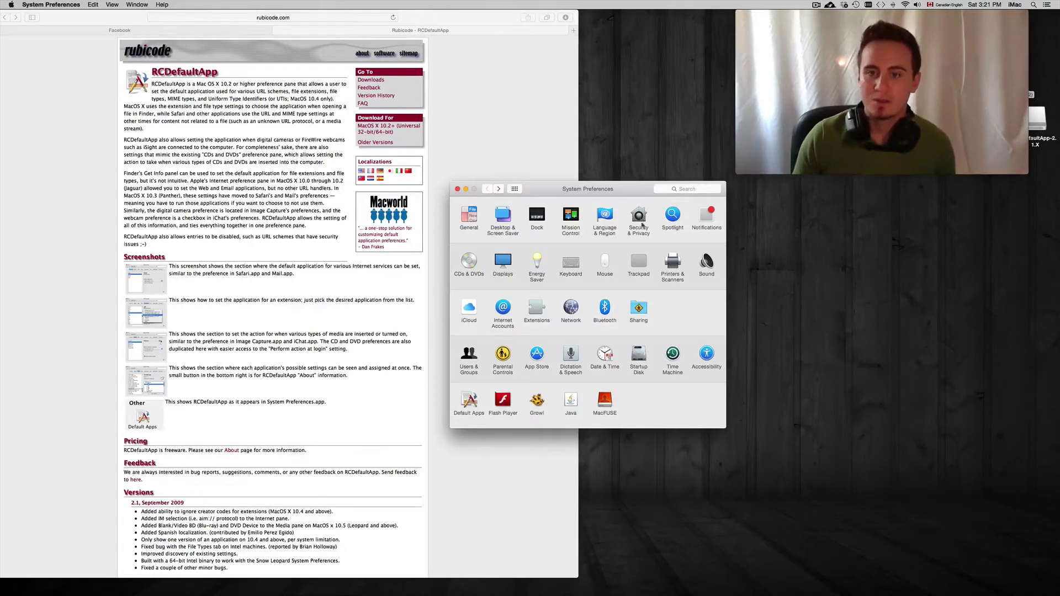
- Open Security & Privacy's General settings, starting an unlock and then cancelling it
{"action": "left_click", "coordinate": [641, 217]}
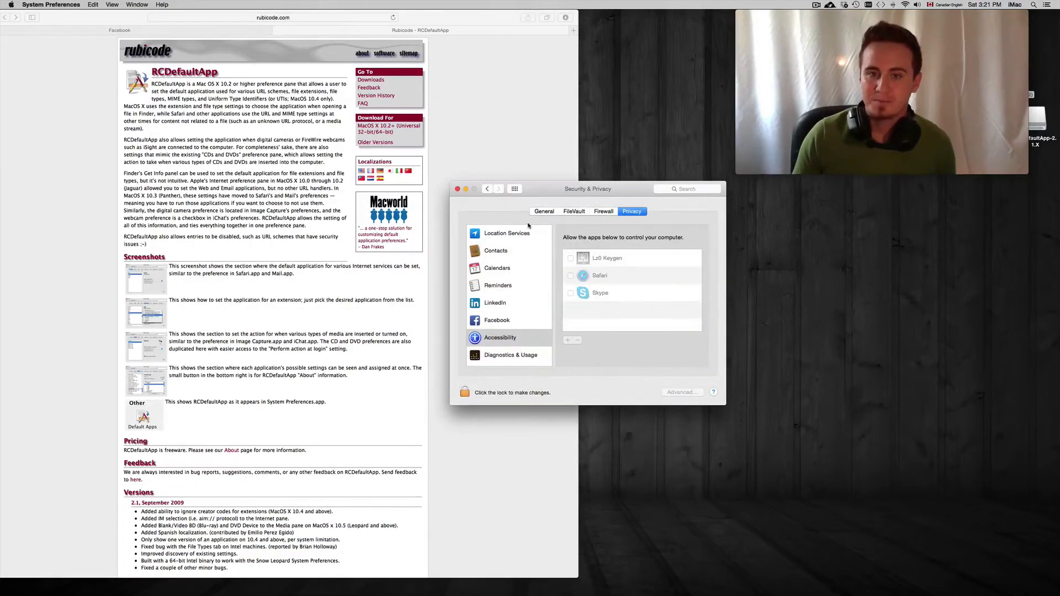
{"action": "left_click", "coordinate": [545, 211]}
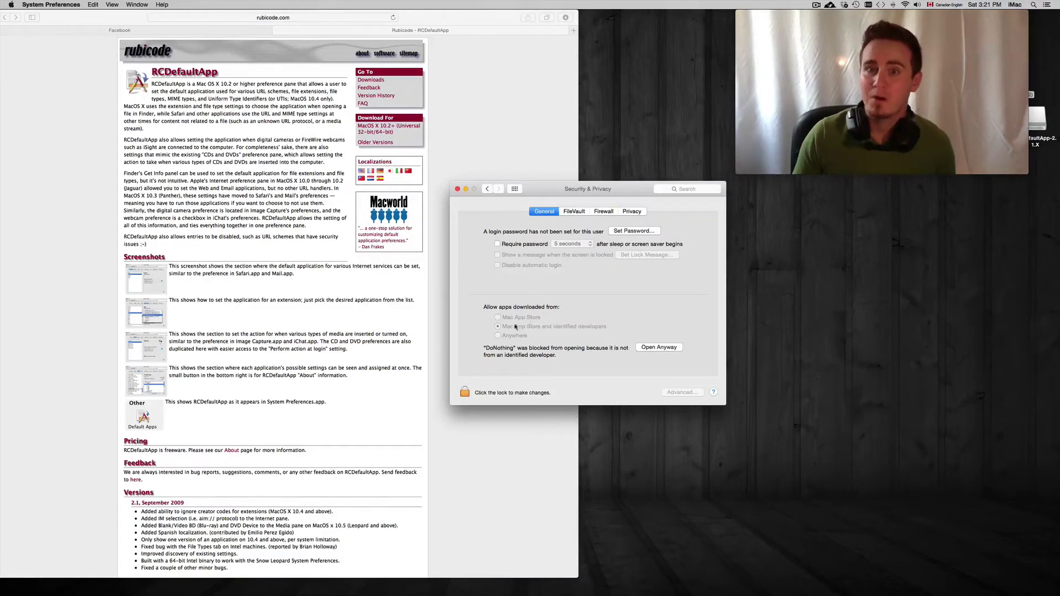
{"action": "left_click", "coordinate": [466, 395]}
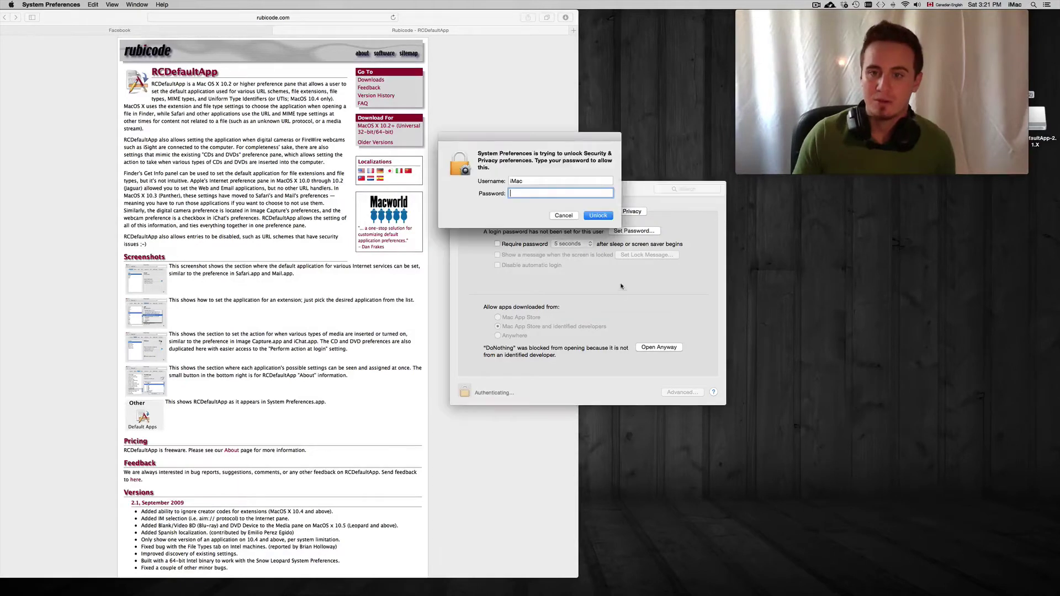
{"action": "left_click", "coordinate": [607, 219]}
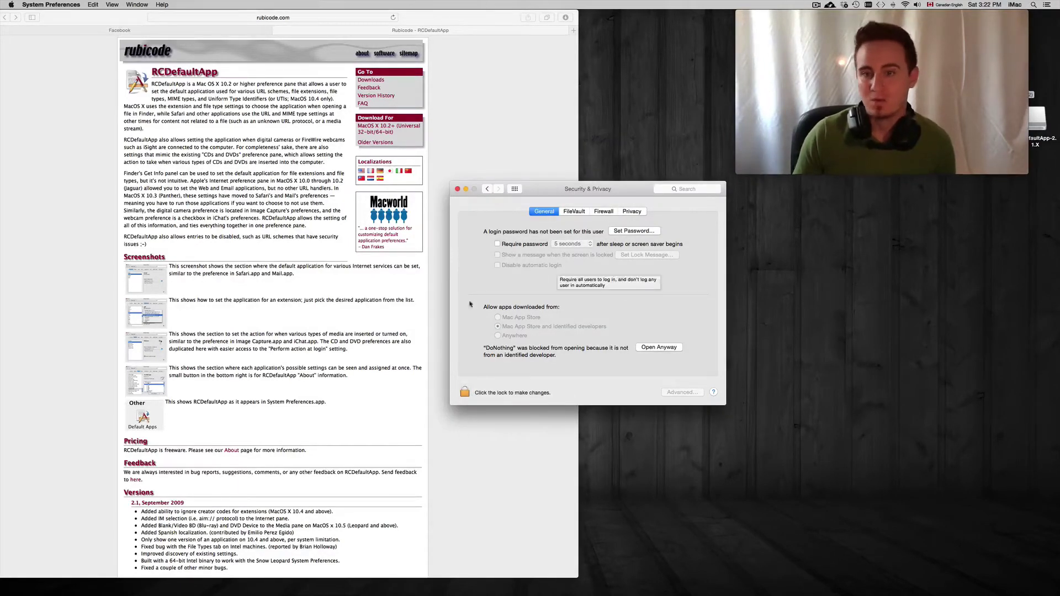
- Set a new login password with verification and hint, then click the padlock to unlock
{"action": "left_click", "coordinate": [630, 231]}
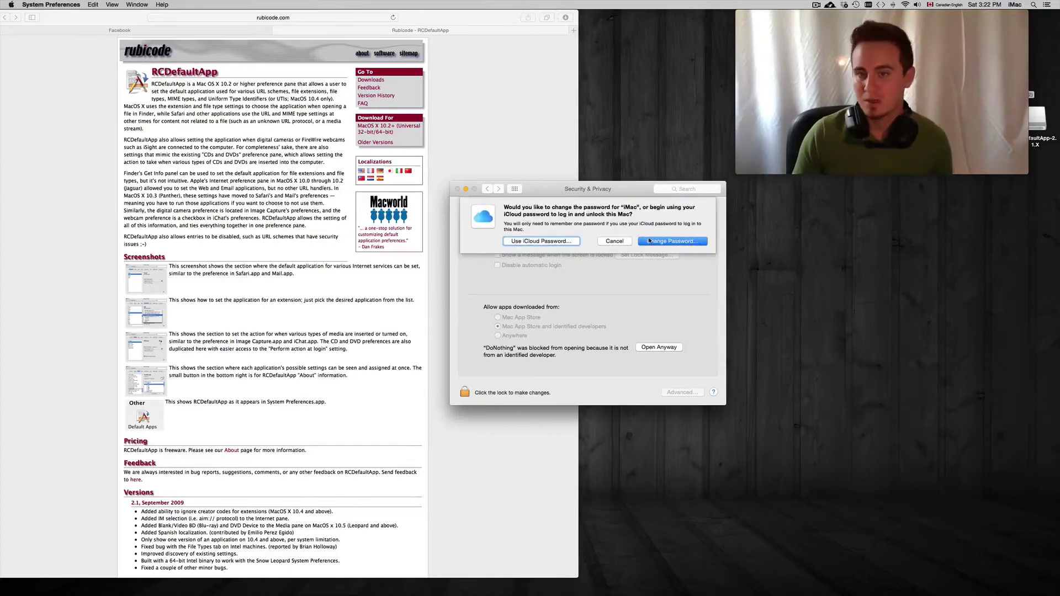
{"action": "left_click", "coordinate": [659, 242]}
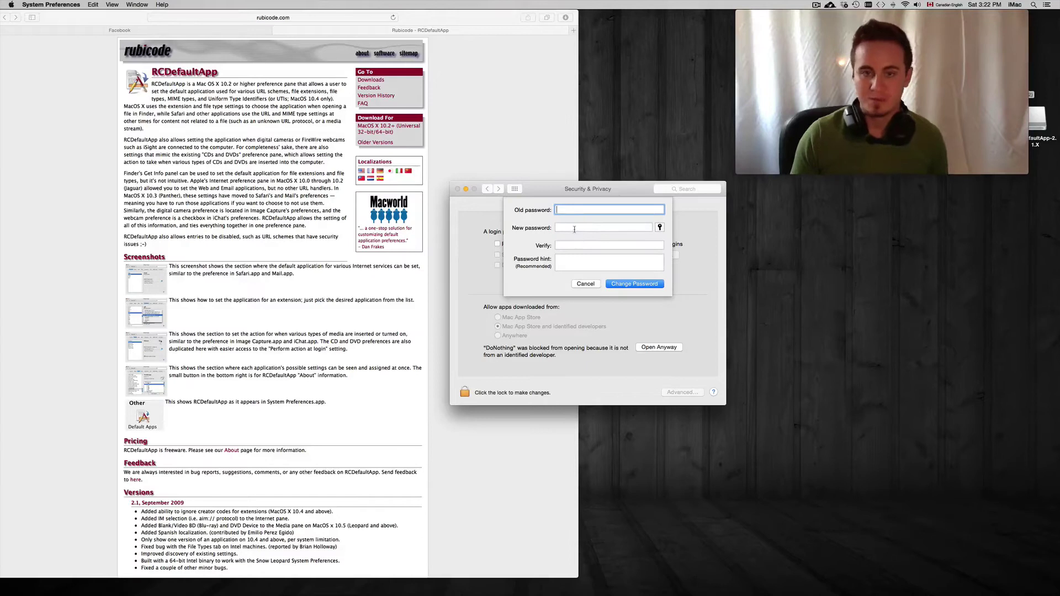
{"action": "left_click", "coordinate": [576, 227]}
{"action": "type", "text": "••••••"}
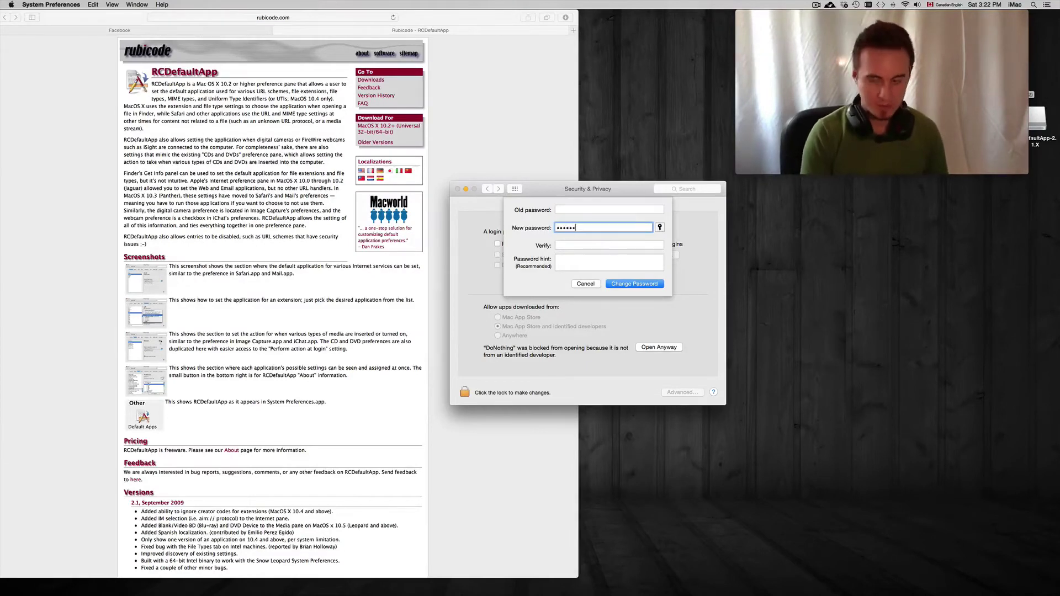
{"action": "left_click", "coordinate": [579, 247]}
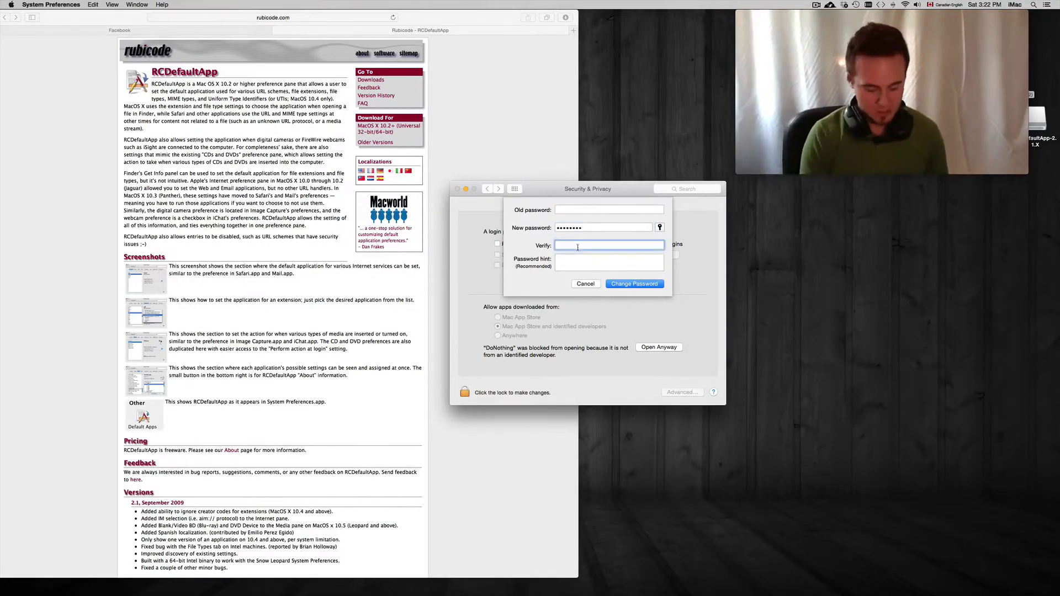
{"action": "left_click", "coordinate": [584, 258]}
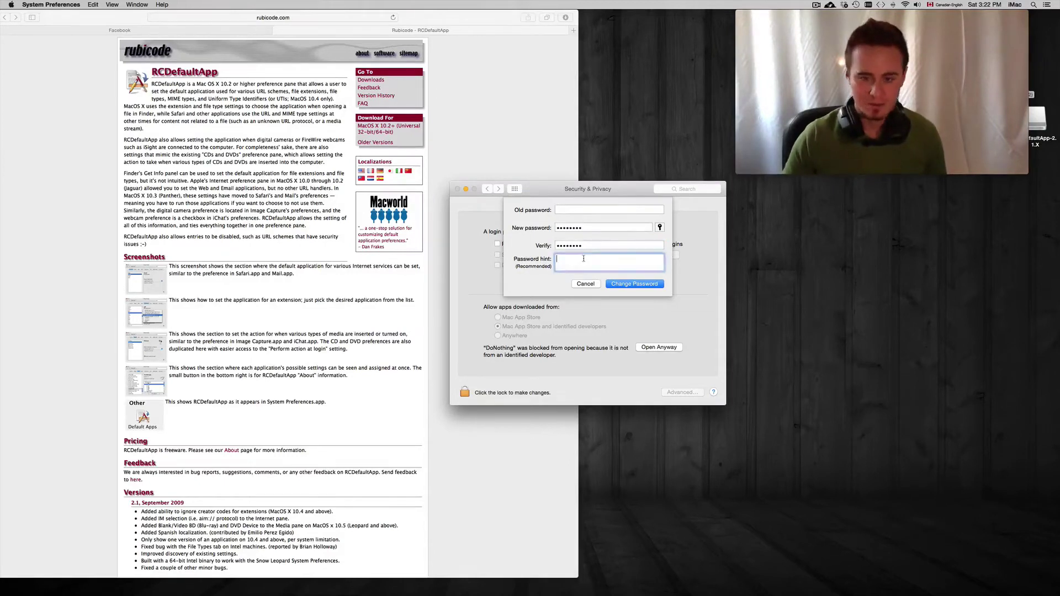
{"action": "left_click", "coordinate": [635, 285]}
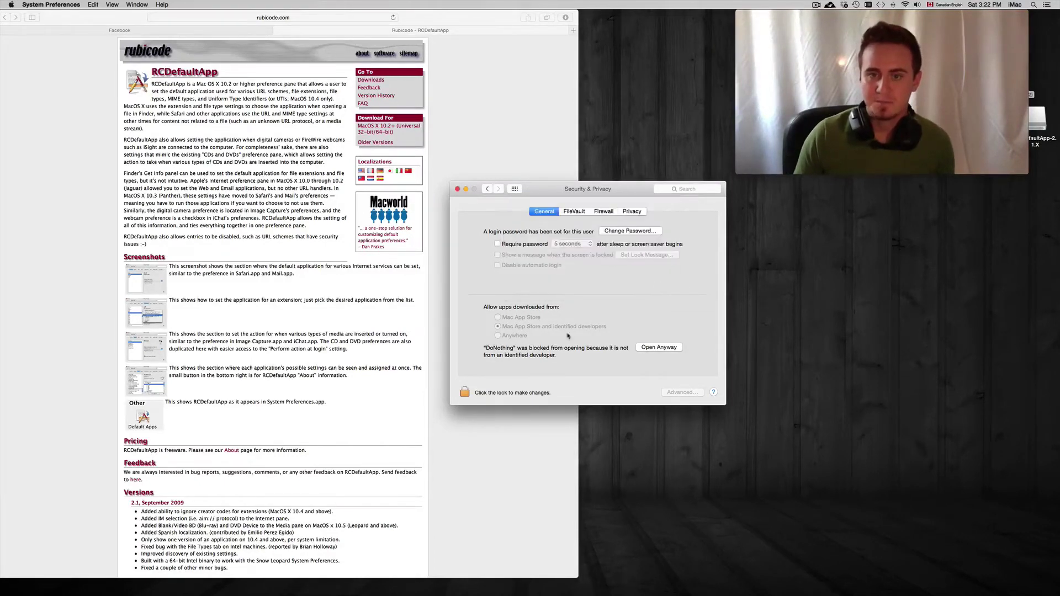
{"action": "left_click", "coordinate": [467, 392]}
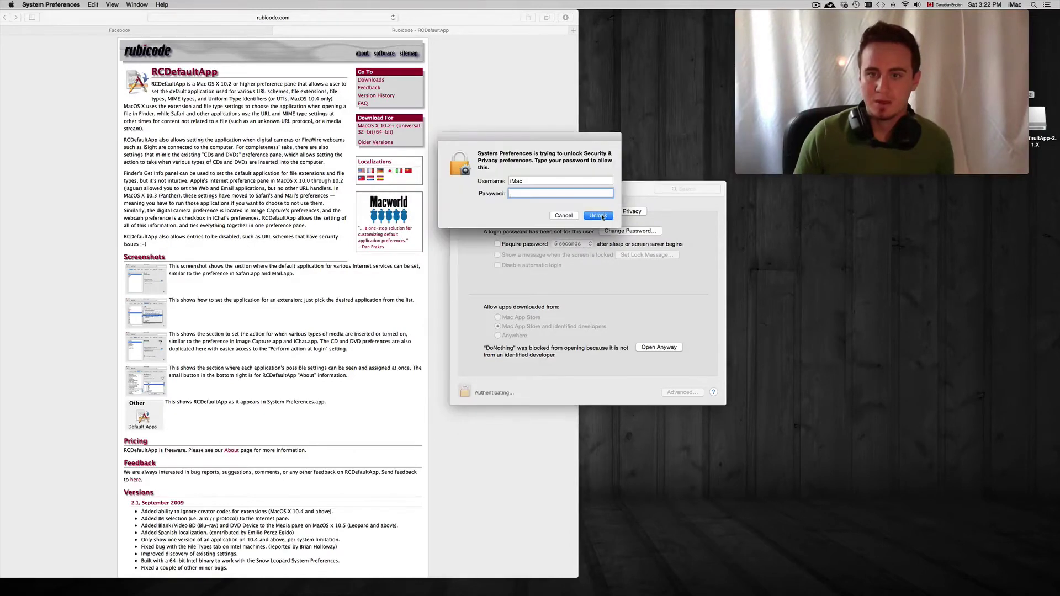
- Unlock Security & Privacy with the admin password and allow apps downloaded from Anywhere
{"action": "left_click", "coordinate": [601, 216]}
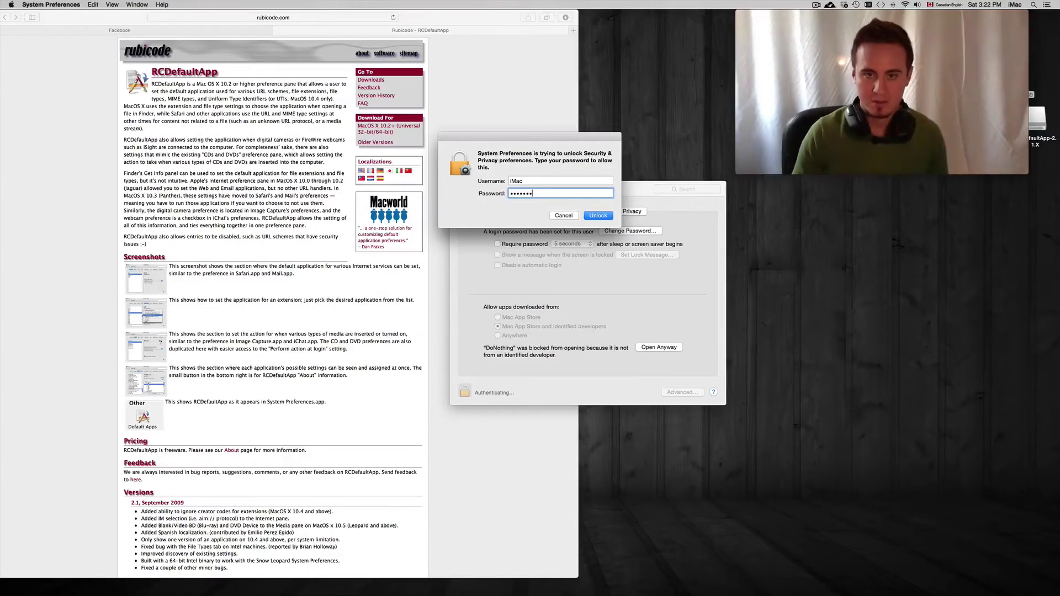
{"action": "key", "text": "BackSpace"}
{"action": "key", "text": "BackSpace"}
{"action": "key", "text": "BackSpace"}
{"action": "key", "text": "BackSpace"}
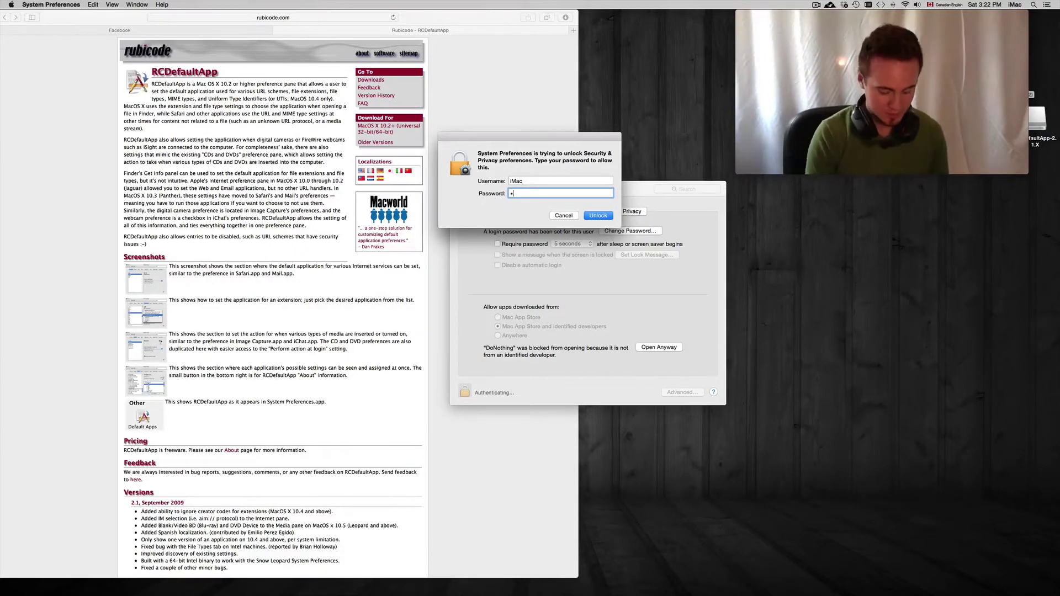
{"action": "type", "text": "•"}
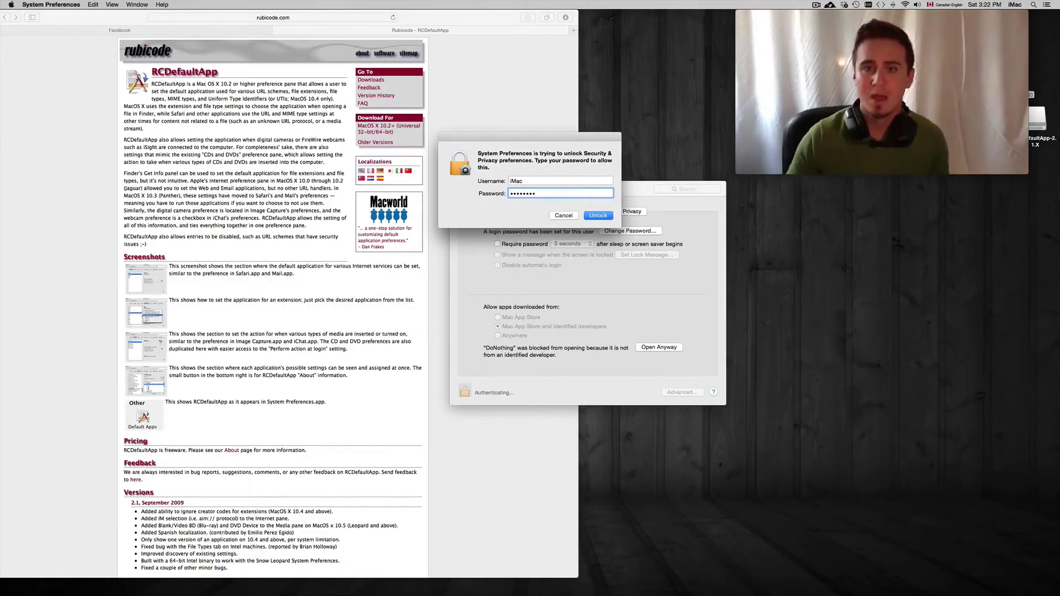
{"action": "left_click", "coordinate": [596, 215]}
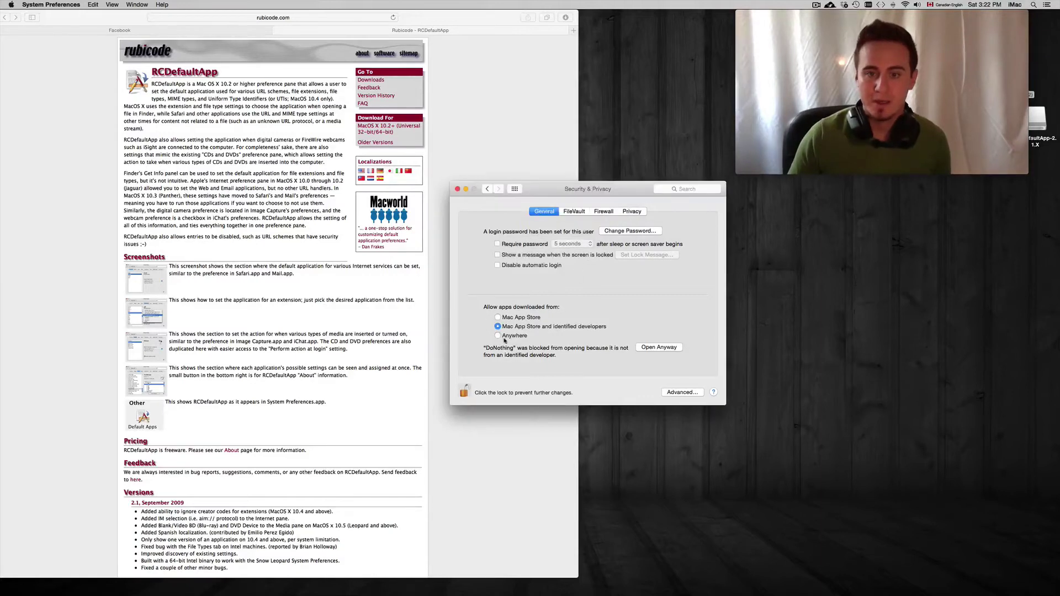
{"action": "left_click", "coordinate": [498, 337]}
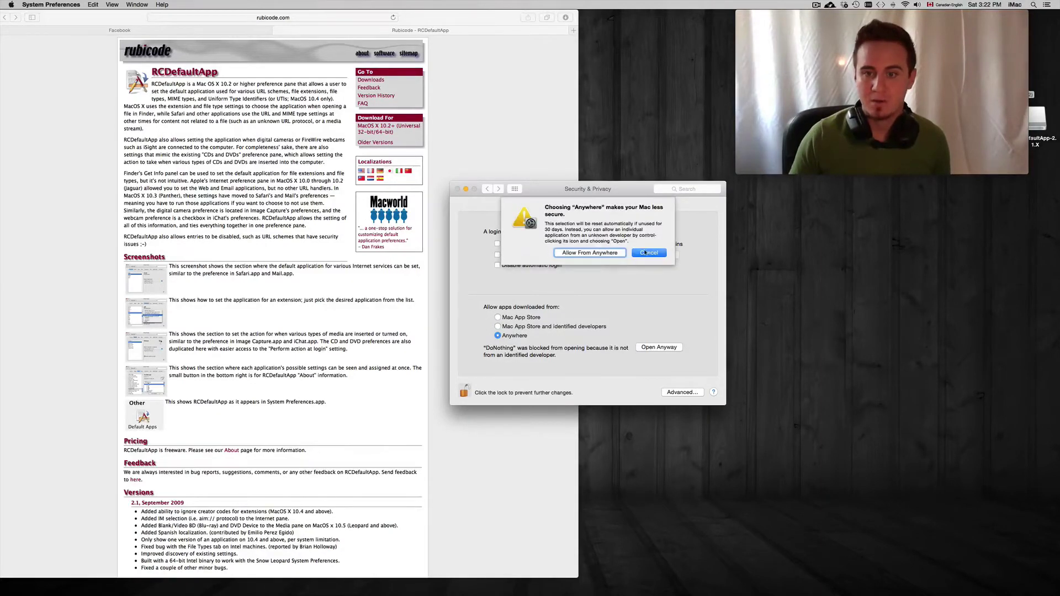
{"action": "left_click", "coordinate": [607, 255]}
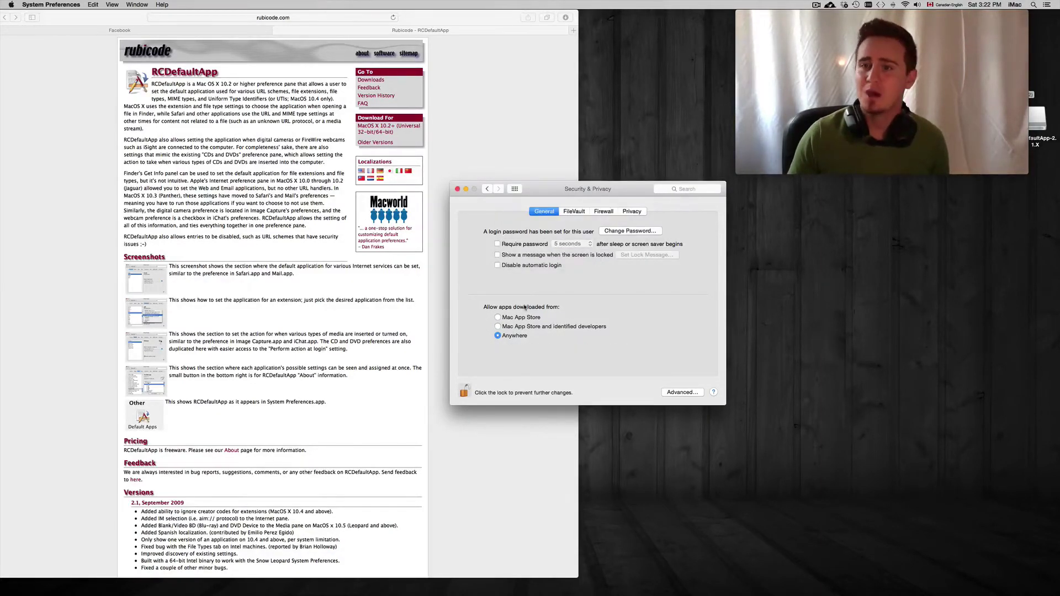
- Relock Security & Privacy and close its window
{"action": "left_click", "coordinate": [469, 393]}
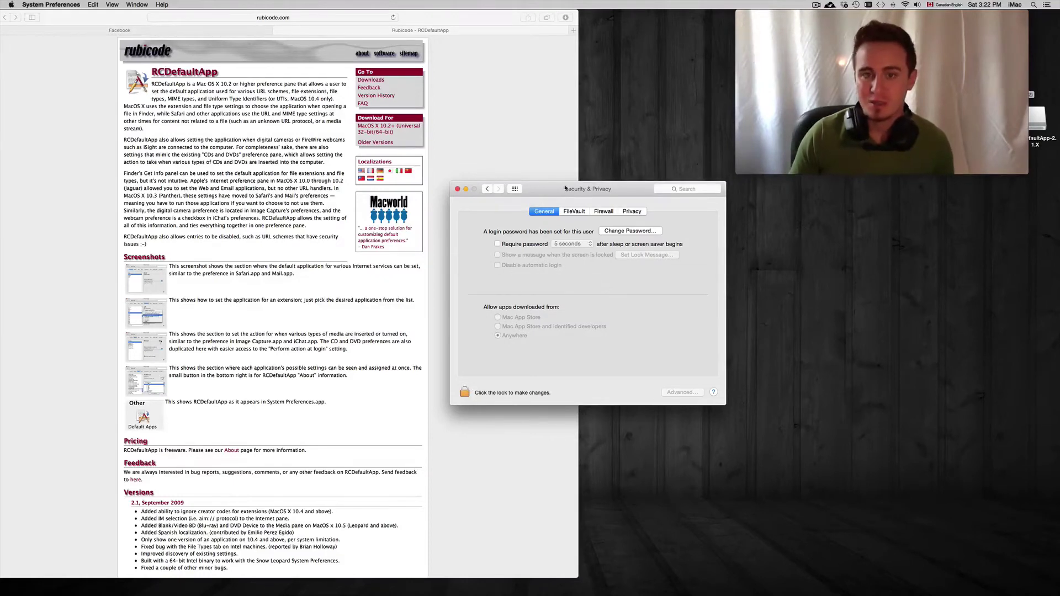
{"action": "left_click_drag", "start_coordinate": [485, 194], "coordinate": [469, 191]}
{"action": "left_click", "coordinate": [443, 186]}
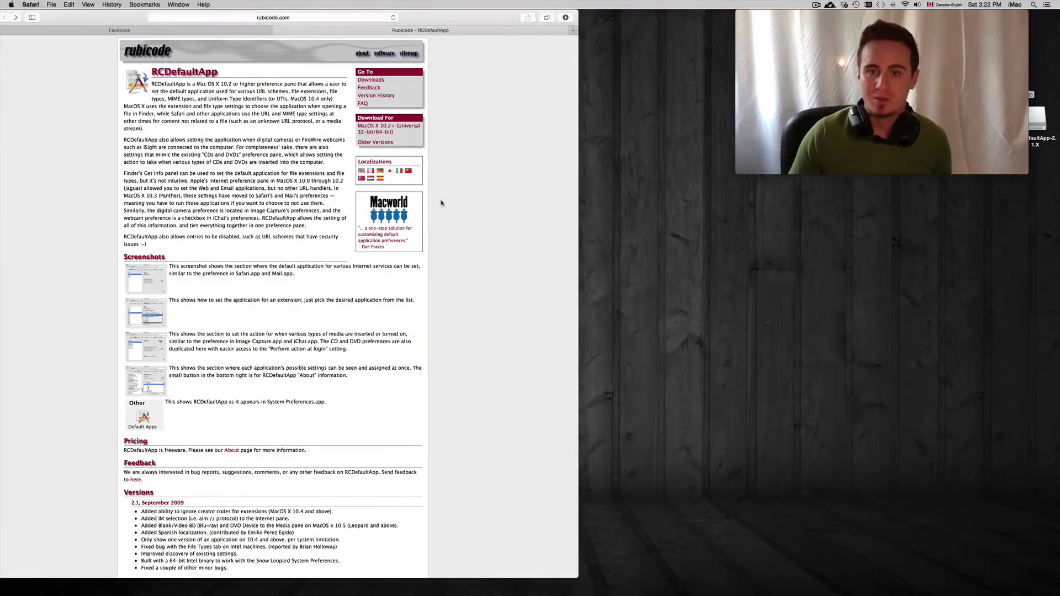
- Open the Default Apps pane, dismiss the DoNothing warning, and switch to the Apps tab
{"action": "mouse_move", "coordinate": [580, 583]}
{"action": "left_click", "coordinate": [410, 577]}
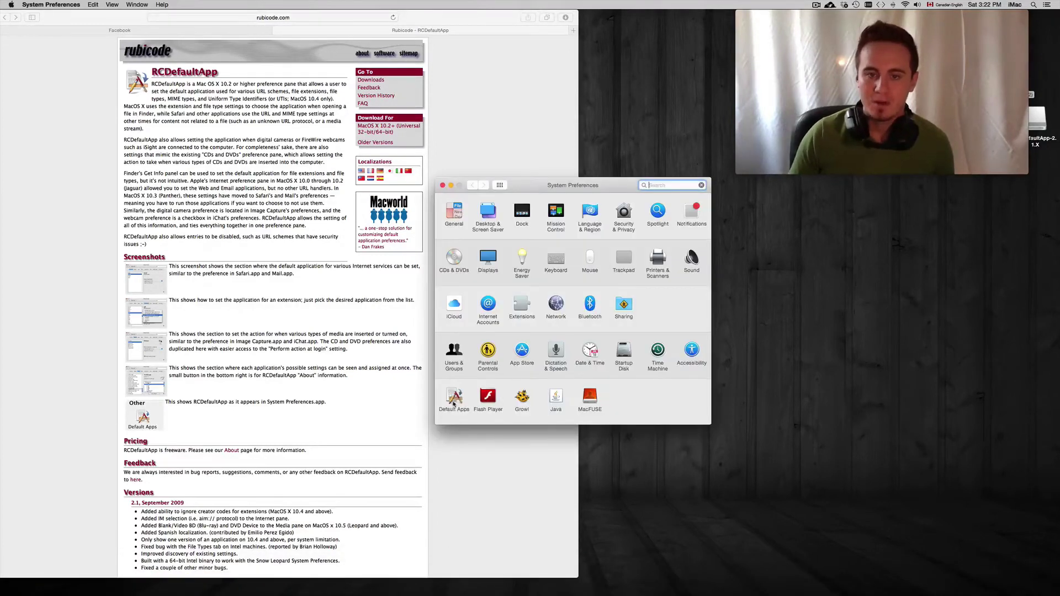
{"action": "left_click", "coordinate": [454, 402]}
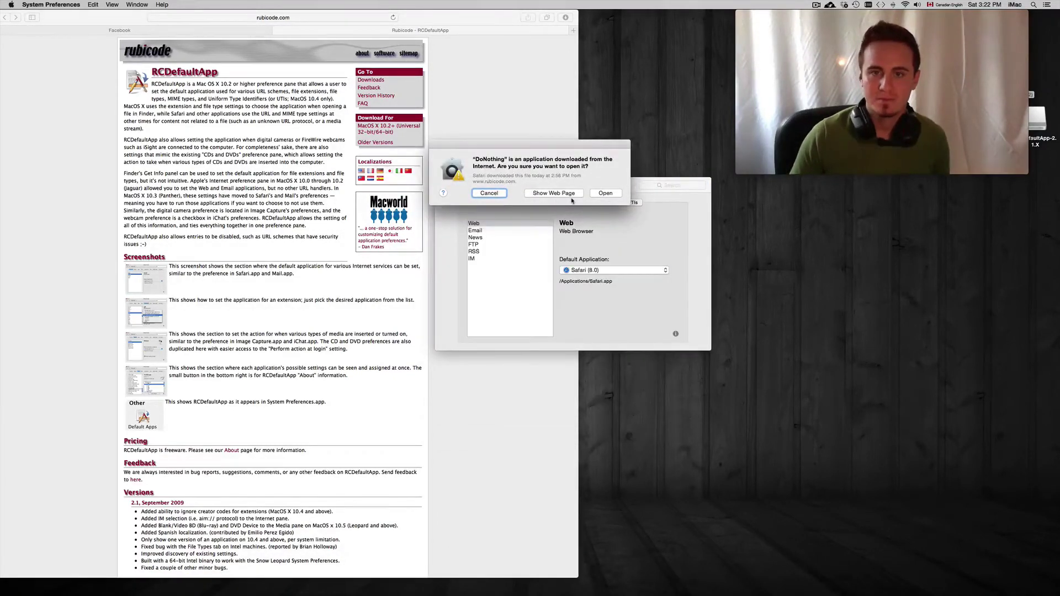
{"action": "left_click", "coordinate": [602, 195]}
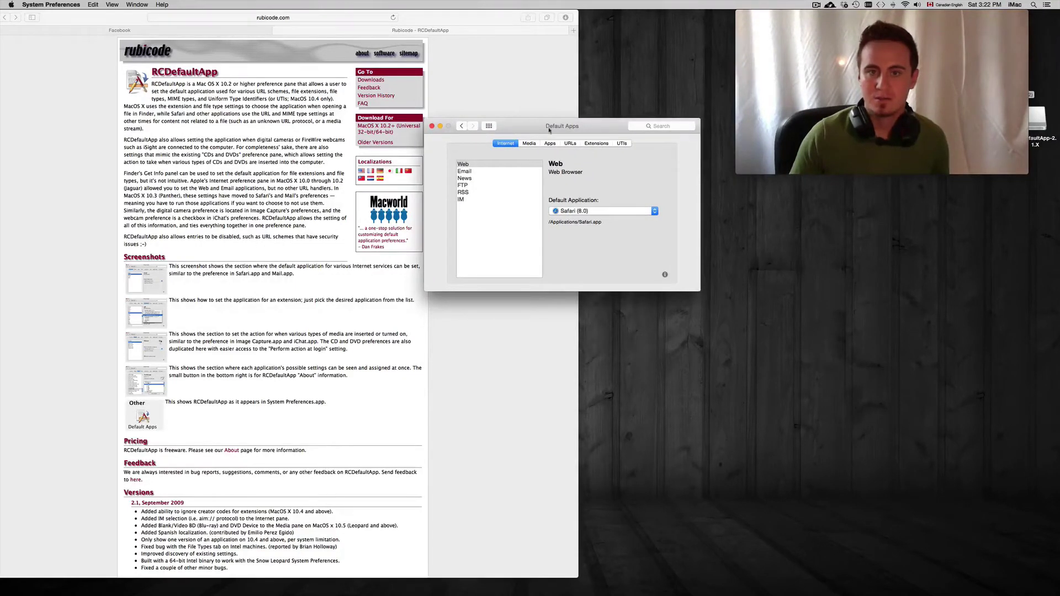
{"action": "left_click", "coordinate": [530, 143]}
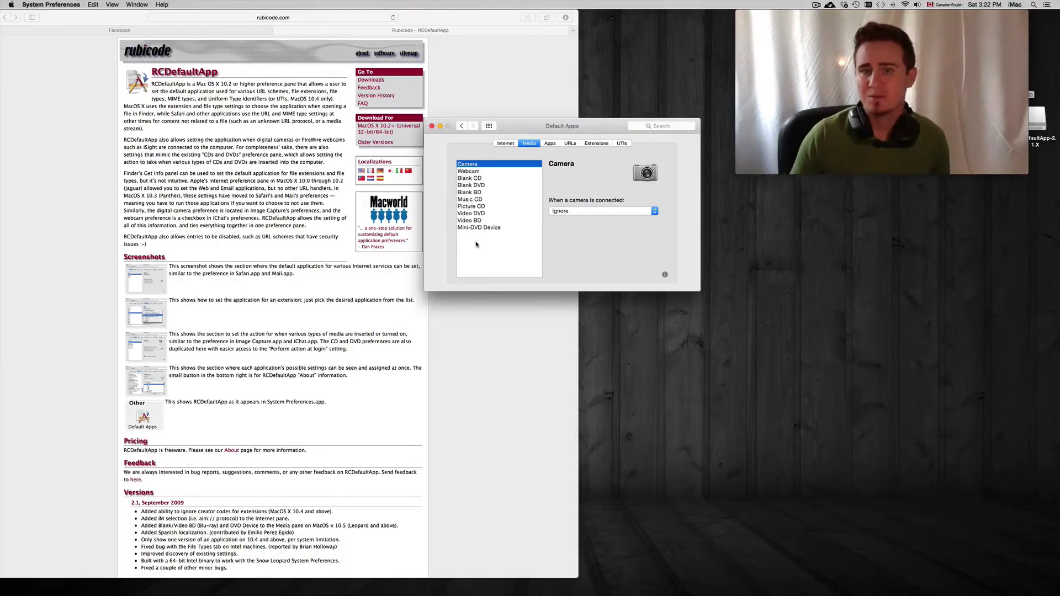
{"action": "left_click", "coordinate": [549, 144]}
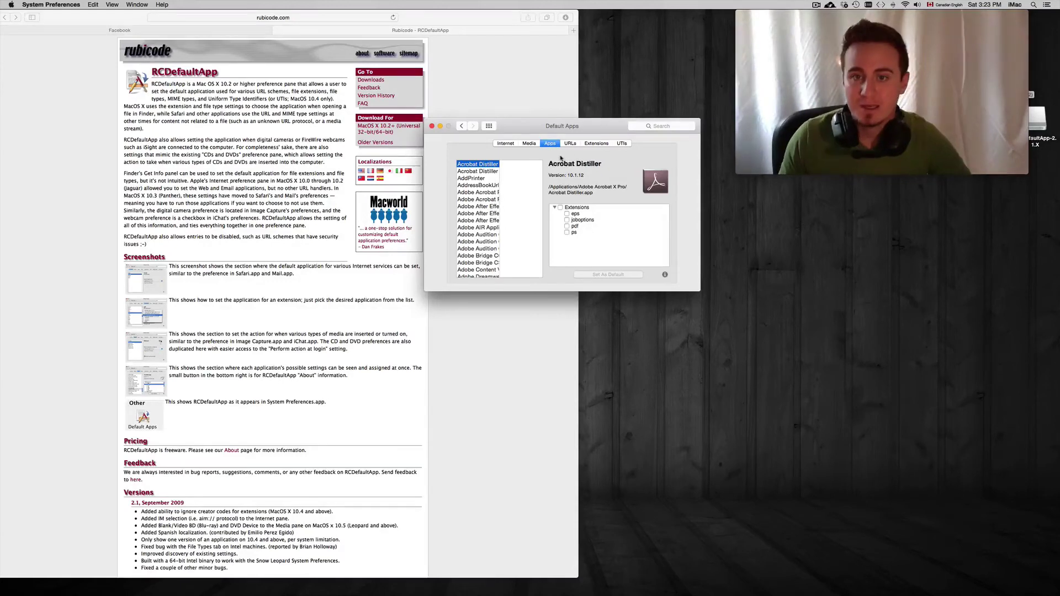
- Browse the installed applications and select Preview 8.0 to list its file types
{"action": "scroll", "coordinate": [487, 216], "scroll_direction": "down", "scroll_amount": 1}
{"action": "scroll", "coordinate": [486, 216], "scroll_direction": "down", "scroll_amount": 8}
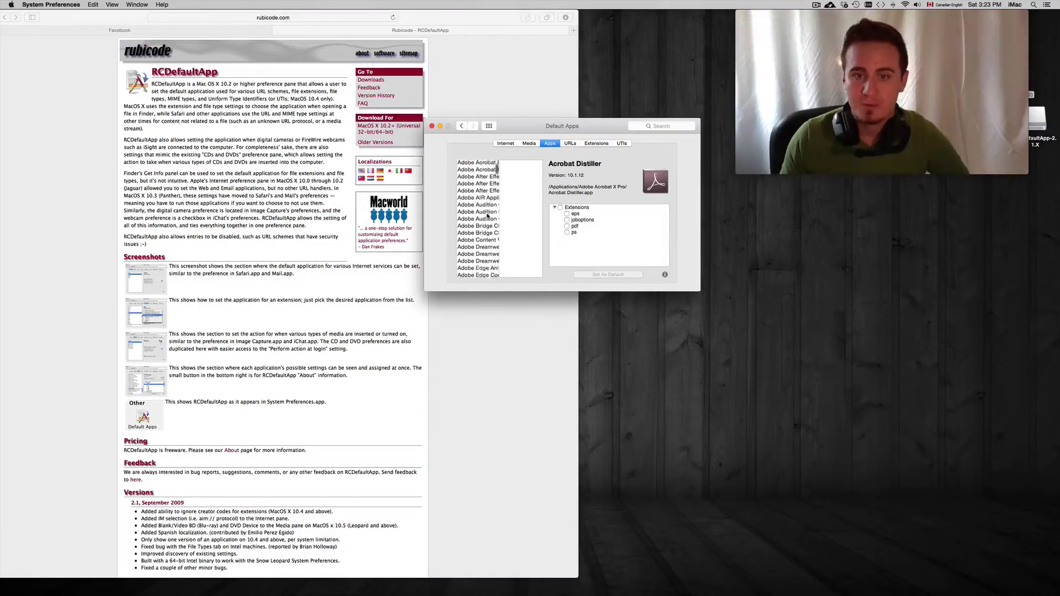
{"action": "left_click", "coordinate": [479, 216]}
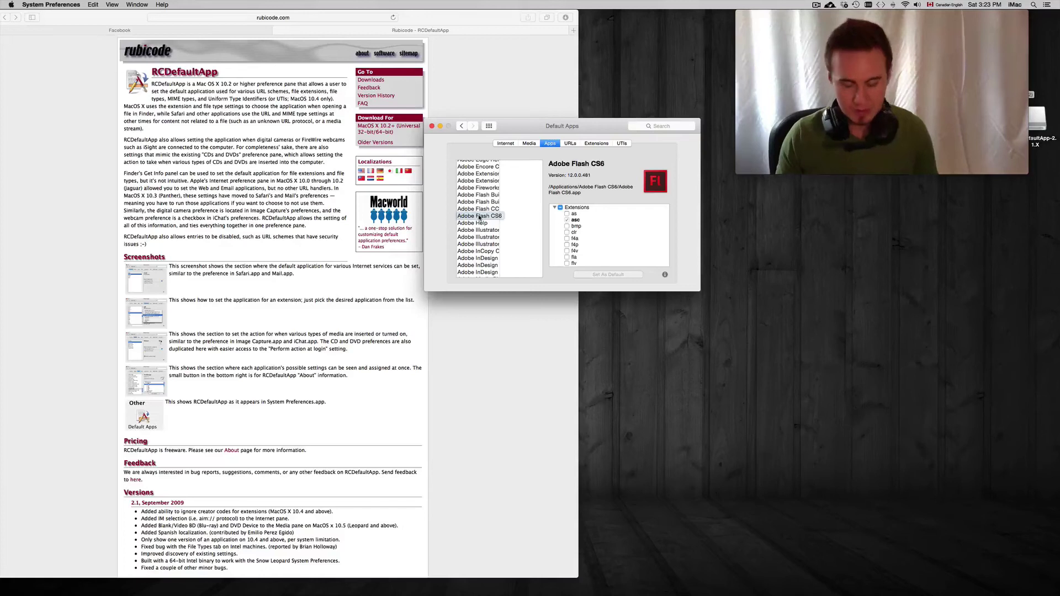
{"action": "key", "text": "p"}
{"action": "scroll", "coordinate": [482, 249], "scroll_direction": "down", "scroll_amount": 3}
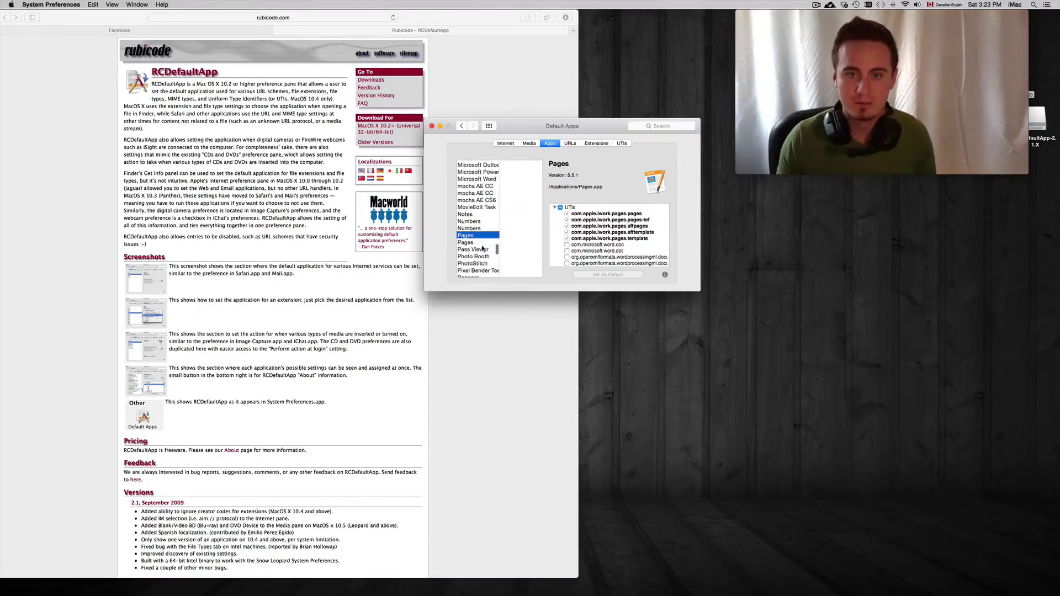
{"action": "scroll", "coordinate": [482, 249], "scroll_direction": "down", "scroll_amount": 4}
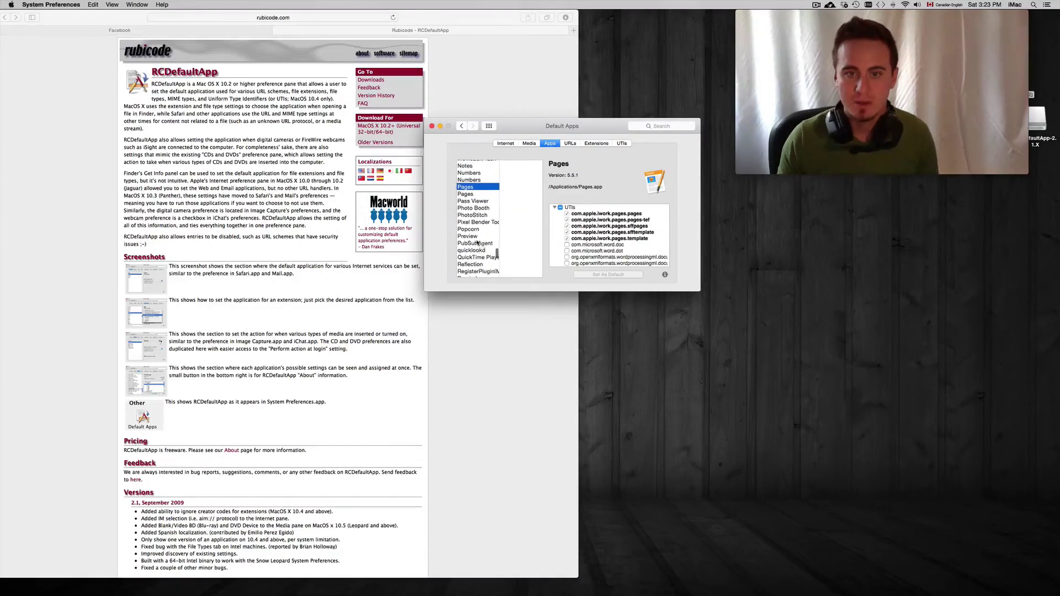
{"action": "left_click", "coordinate": [473, 237]}
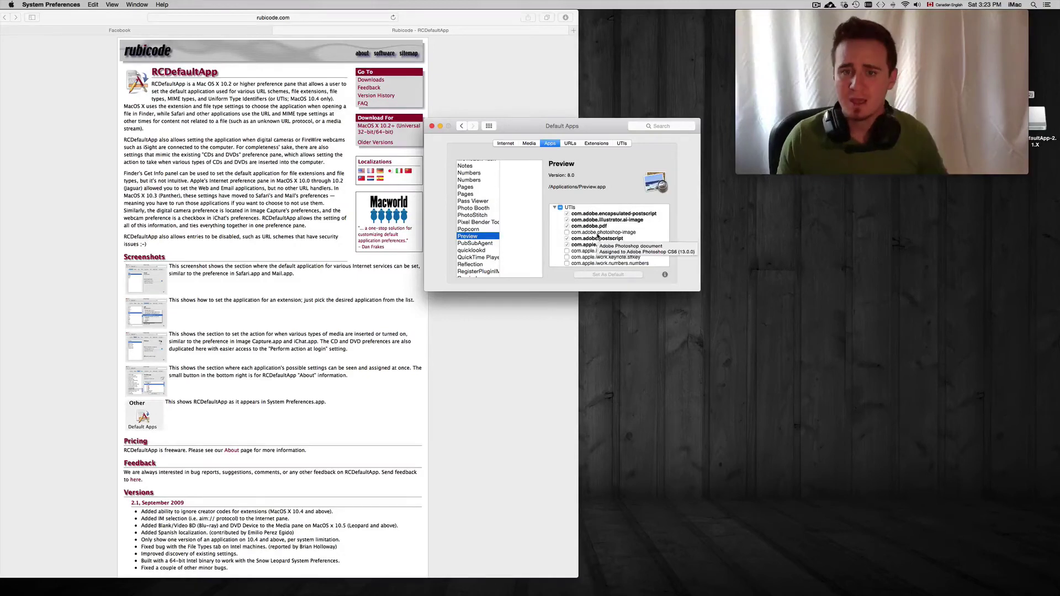
- Tick com.adobe.photoshop-image in Preview's UTI list so Preview opens Photoshop images
{"action": "scroll", "coordinate": [598, 238], "scroll_direction": "down", "scroll_amount": 1}
{"action": "scroll", "coordinate": [599, 238], "scroll_direction": "up", "scroll_amount": 1}
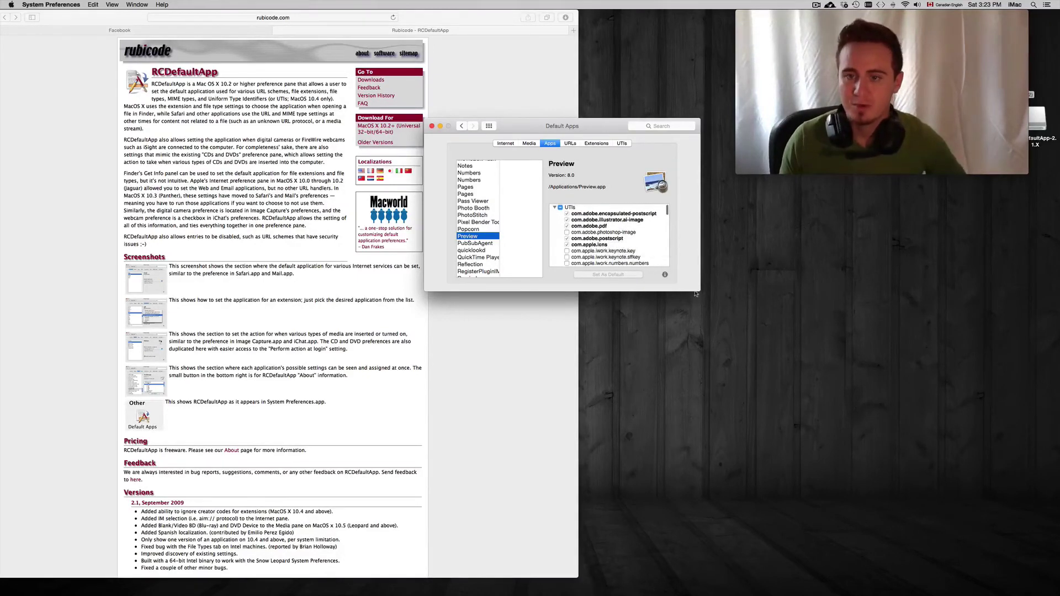
{"action": "scroll", "coordinate": [631, 252], "scroll_direction": "down", "scroll_amount": 5}
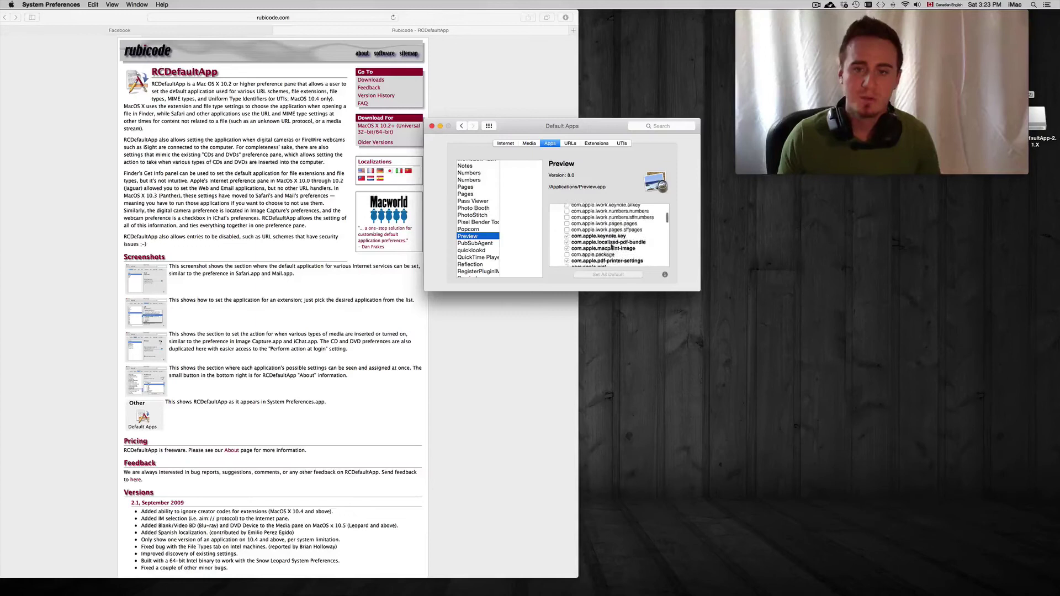
{"action": "scroll", "coordinate": [610, 246], "scroll_direction": "up", "scroll_amount": 5}
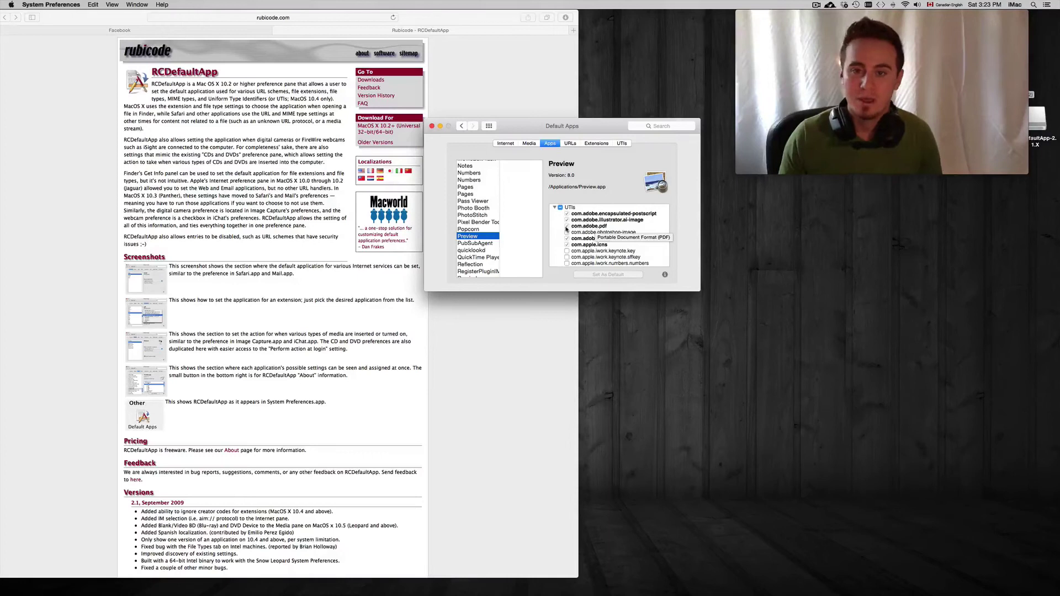
{"action": "left_click", "coordinate": [568, 227]}
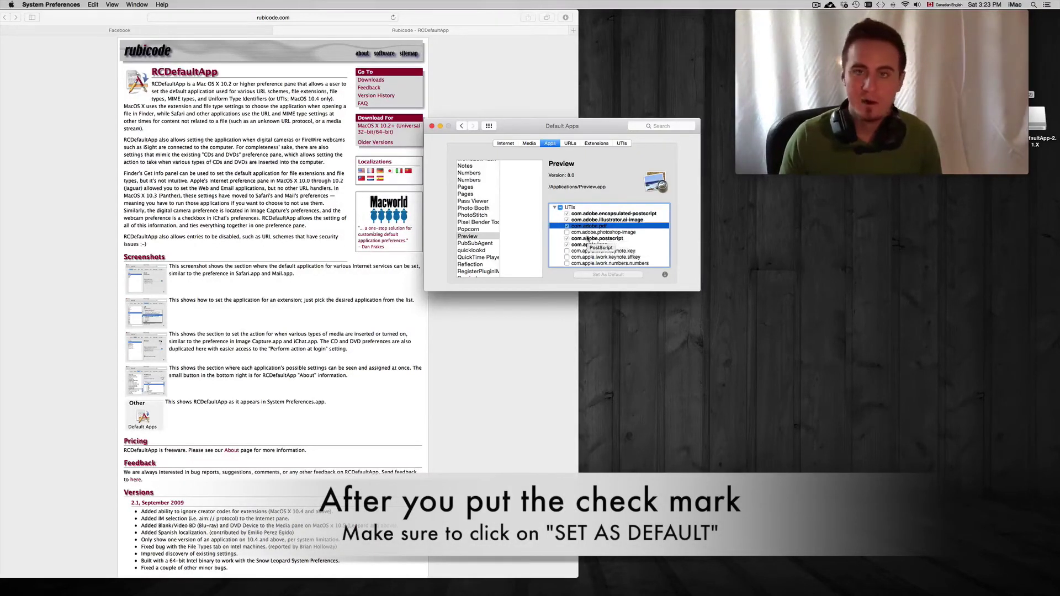
{"action": "left_click", "coordinate": [567, 233]}
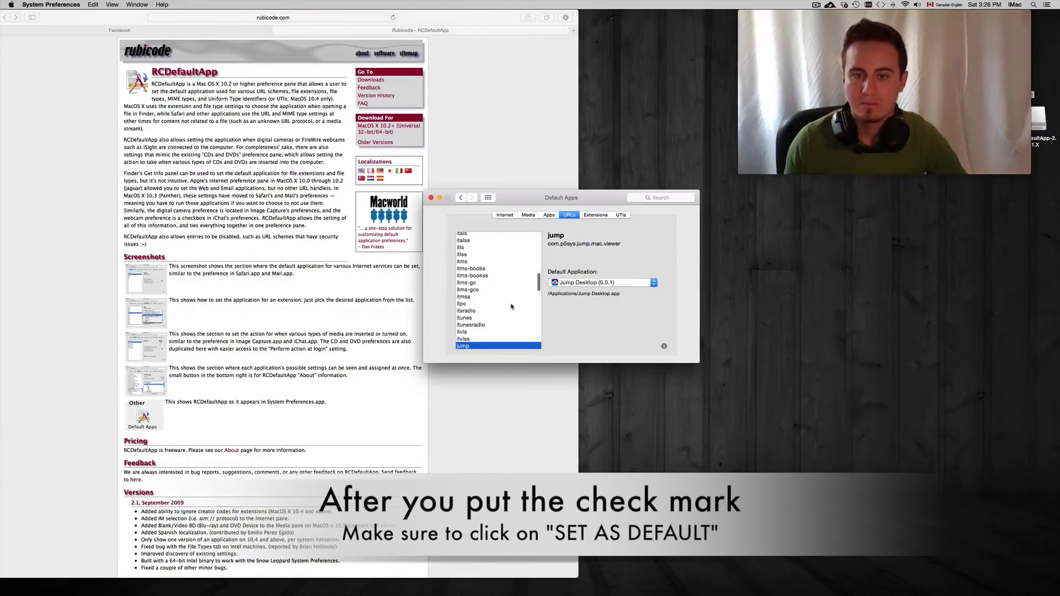
- On the Extensions tab, open the dmg extension's Default Application chooser to pick another app
{"action": "scroll", "coordinate": [511, 307], "scroll_direction": "down", "scroll_amount": 10}
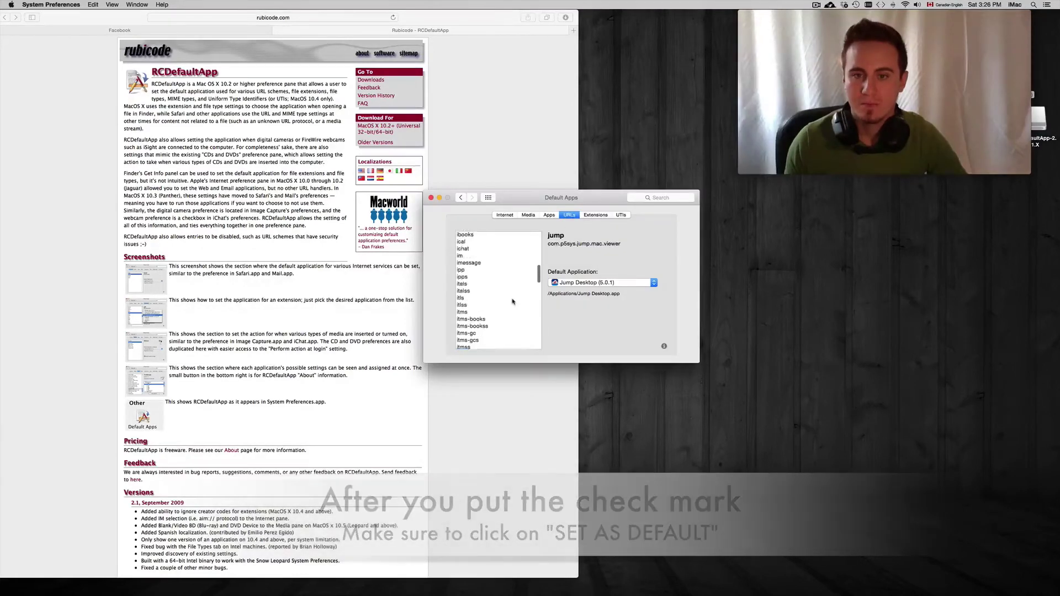
{"action": "left_click", "coordinate": [595, 217]}
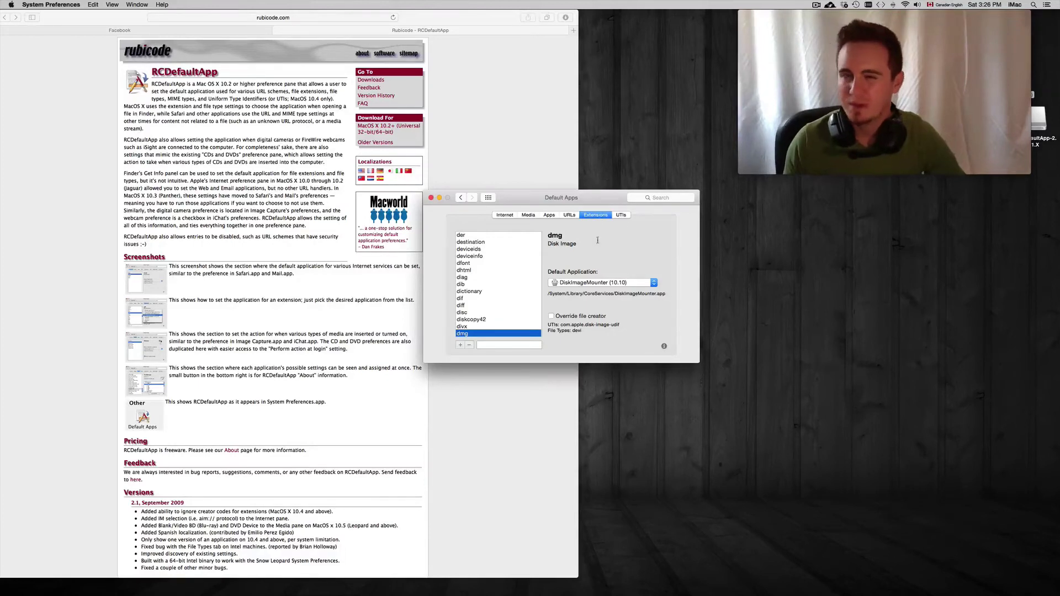
{"action": "scroll", "coordinate": [484, 296], "scroll_direction": "down", "scroll_amount": 3}
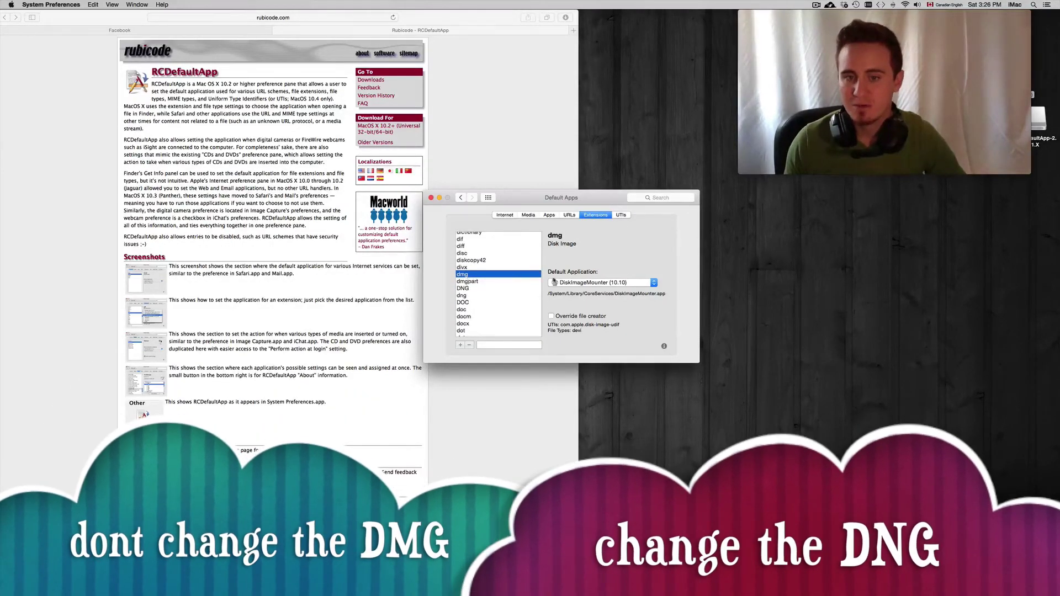
{"action": "left_click", "coordinate": [653, 283]}
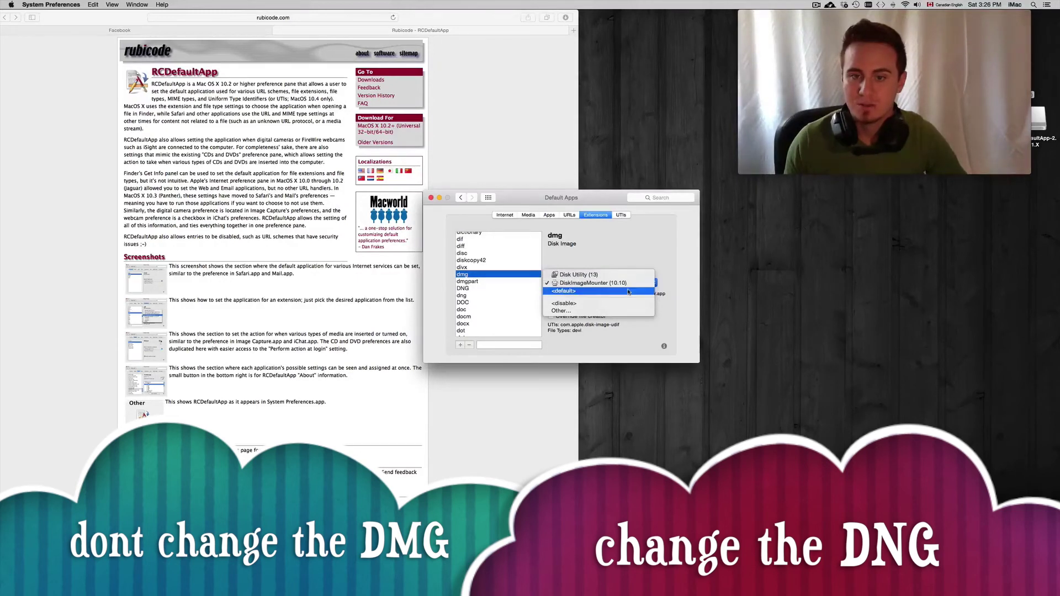
{"action": "left_click", "coordinate": [608, 311]}
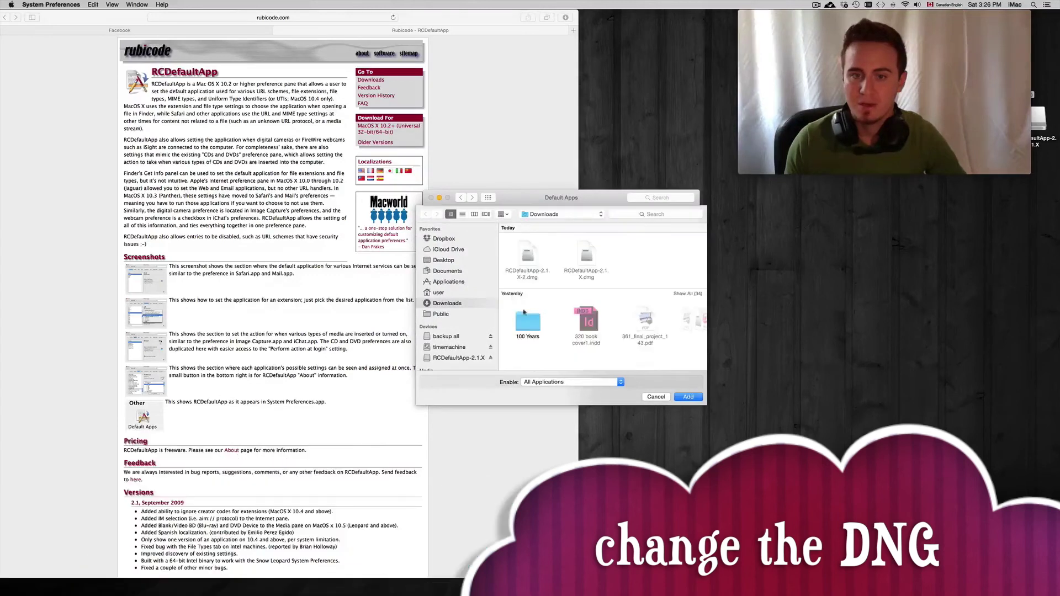
- Pick Preview from the Applications folder as the dmg default, replacing DiskImageMounter
{"action": "left_click", "coordinate": [448, 282]}
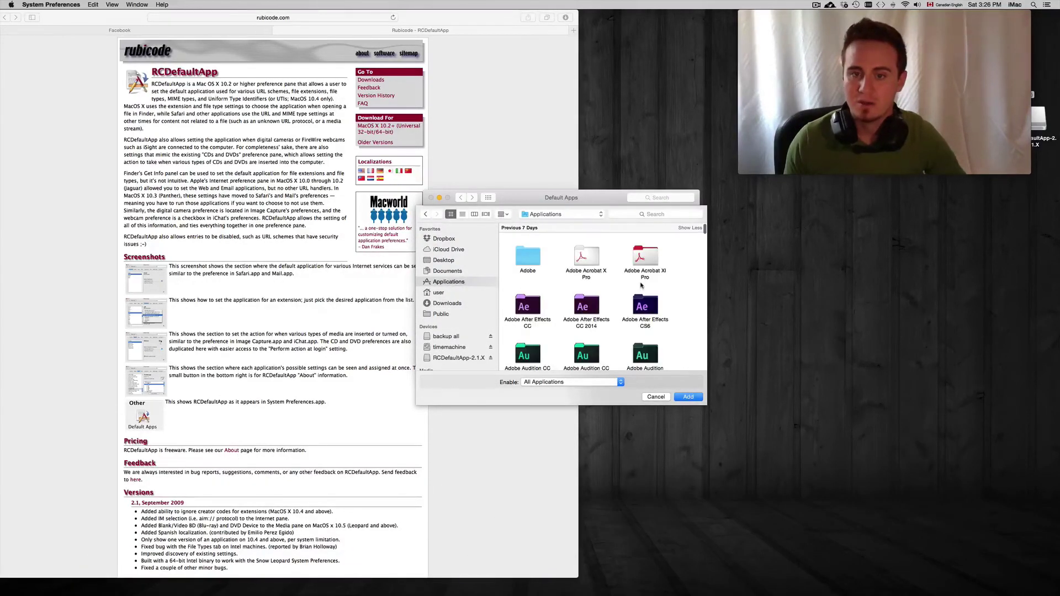
{"action": "scroll", "coordinate": [642, 286], "scroll_direction": "down", "scroll_amount": 5}
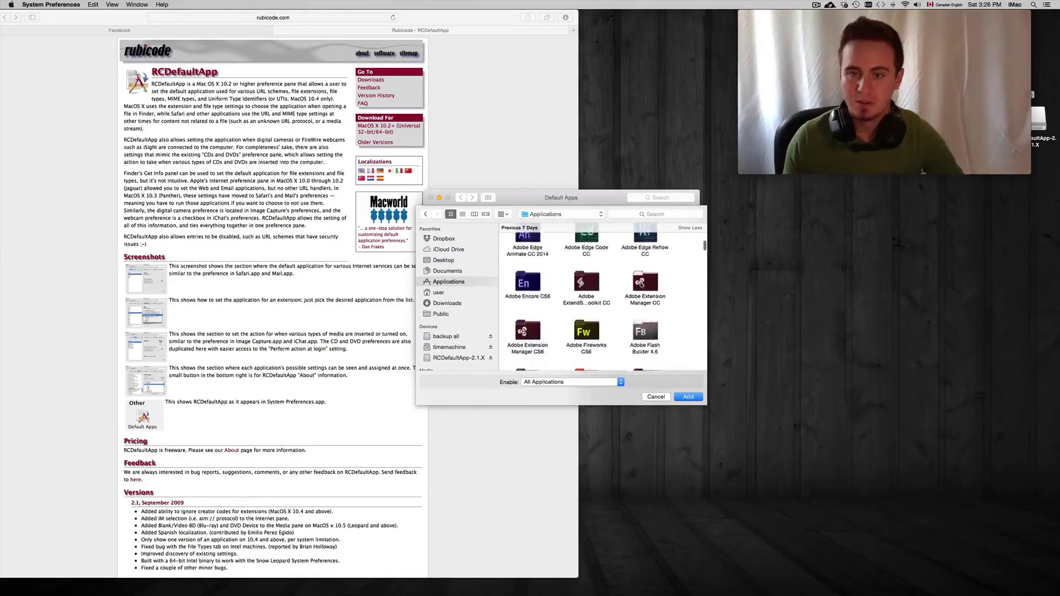
{"action": "scroll", "coordinate": [641, 283], "scroll_direction": "up", "scroll_amount": 5}
{"action": "left_click", "coordinate": [641, 258]}
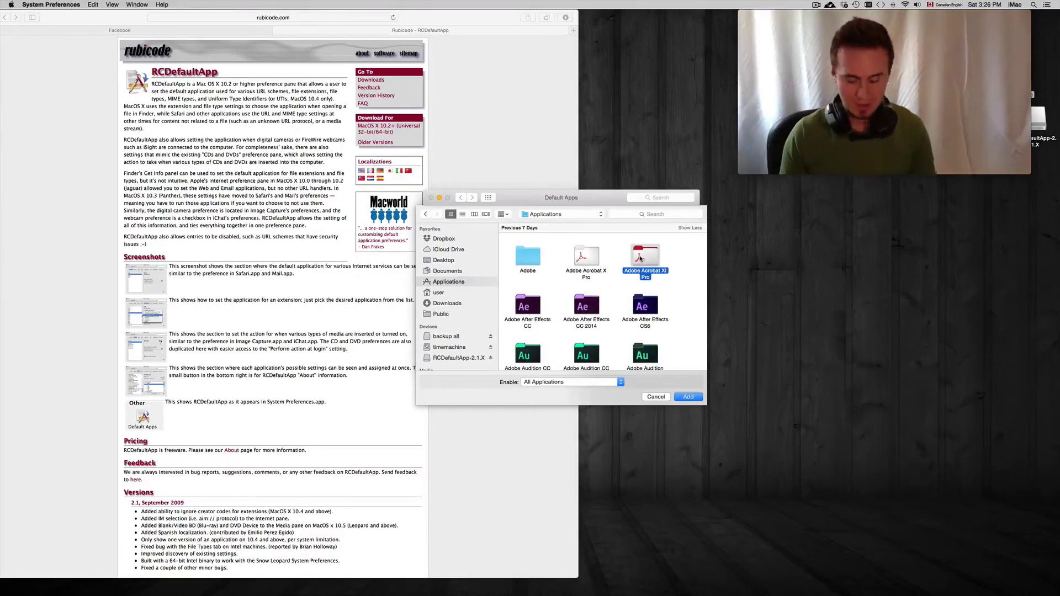
{"action": "type", "text": "pages"}
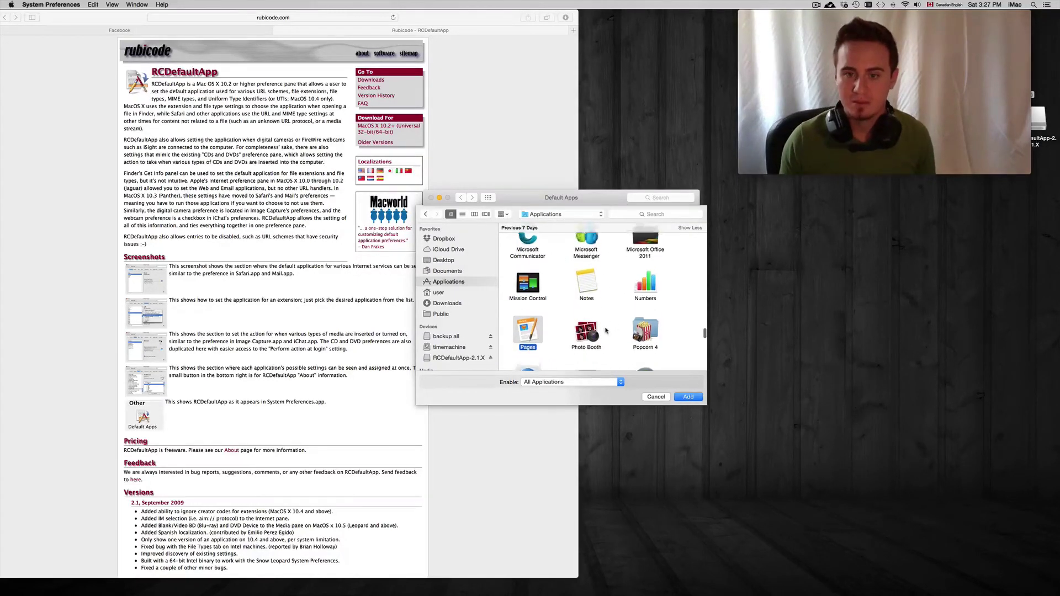
{"action": "scroll", "coordinate": [606, 330], "scroll_direction": "down", "scroll_amount": 2}
{"action": "type", "text": "preview"}
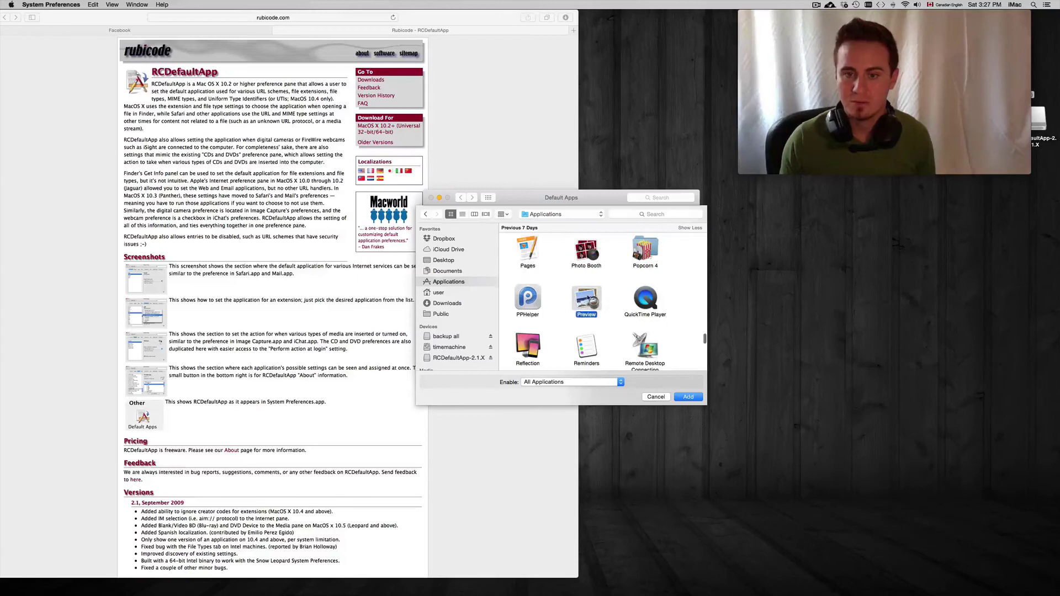
{"action": "left_click", "coordinate": [675, 398]}
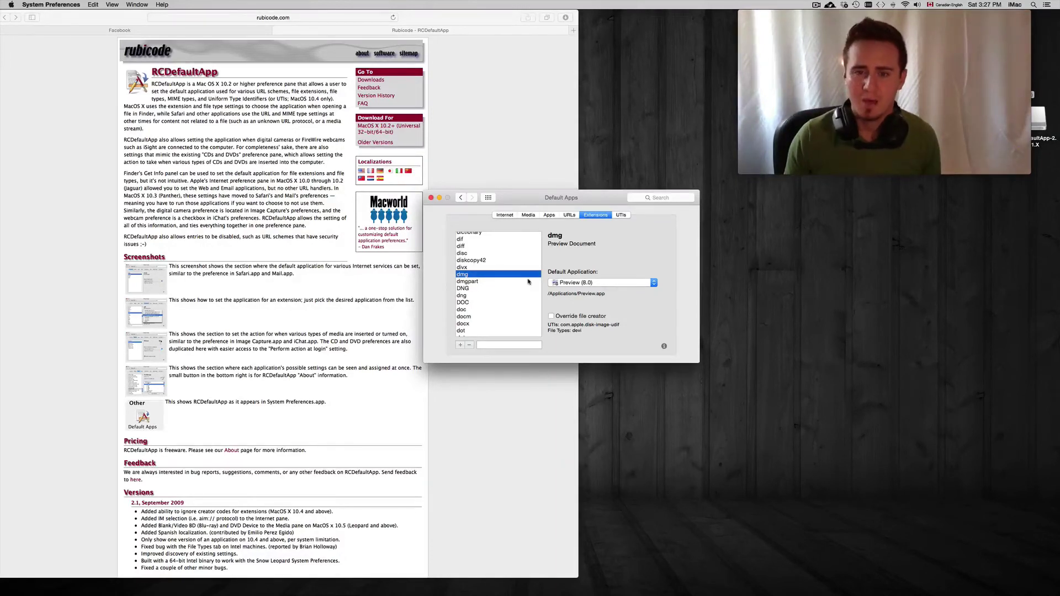
- Confirm PDF and pdf already use Preview, then Set As Default for Preview's checked types
{"action": "scroll", "coordinate": [473, 292], "scroll_direction": "down", "scroll_amount": 15}
{"action": "left_click", "coordinate": [473, 296]}
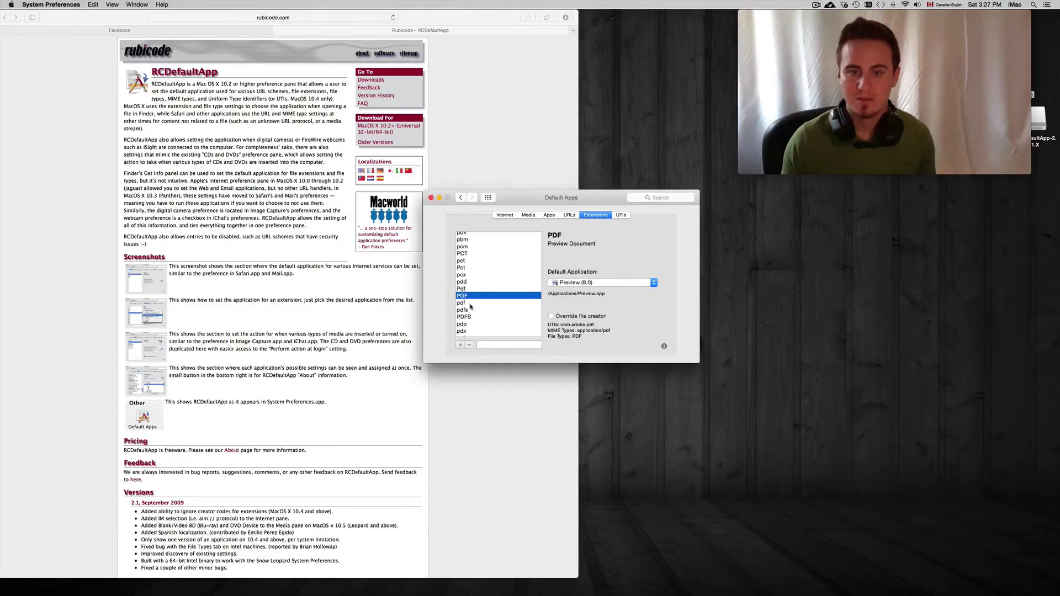
{"action": "left_click", "coordinate": [475, 303]}
{"action": "scroll", "coordinate": [475, 303], "scroll_direction": "down", "scroll_amount": 1}
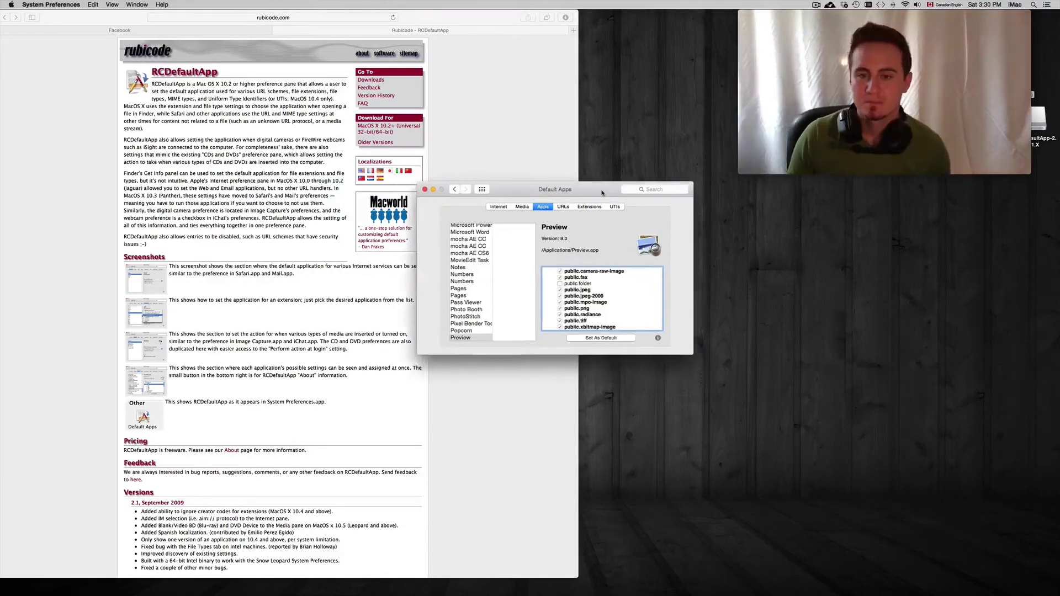
{"action": "scroll", "coordinate": [635, 324], "scroll_direction": "up", "scroll_amount": 10}
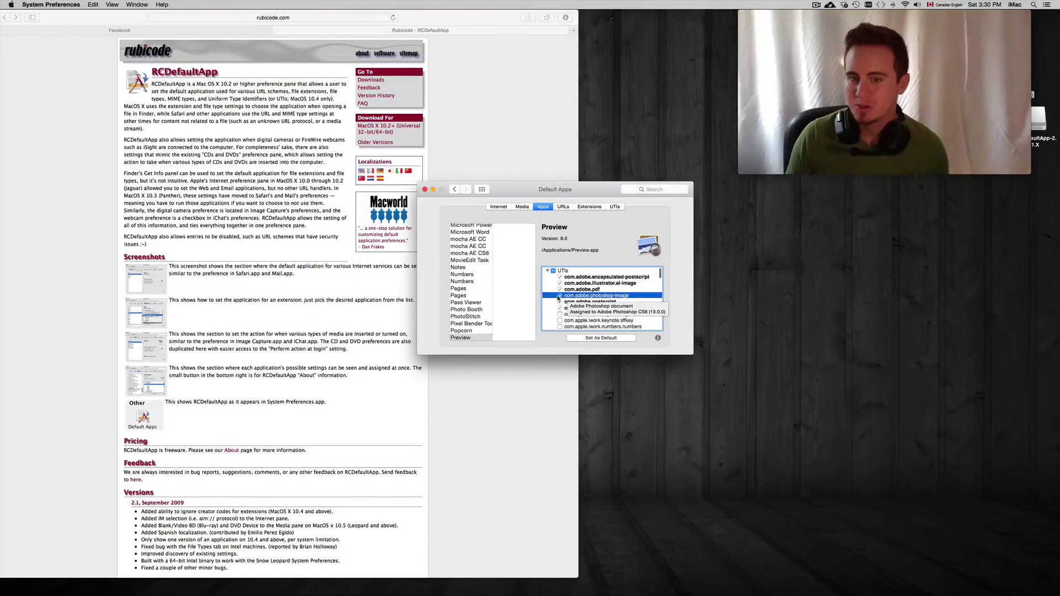
{"action": "left_click", "coordinate": [598, 339]}
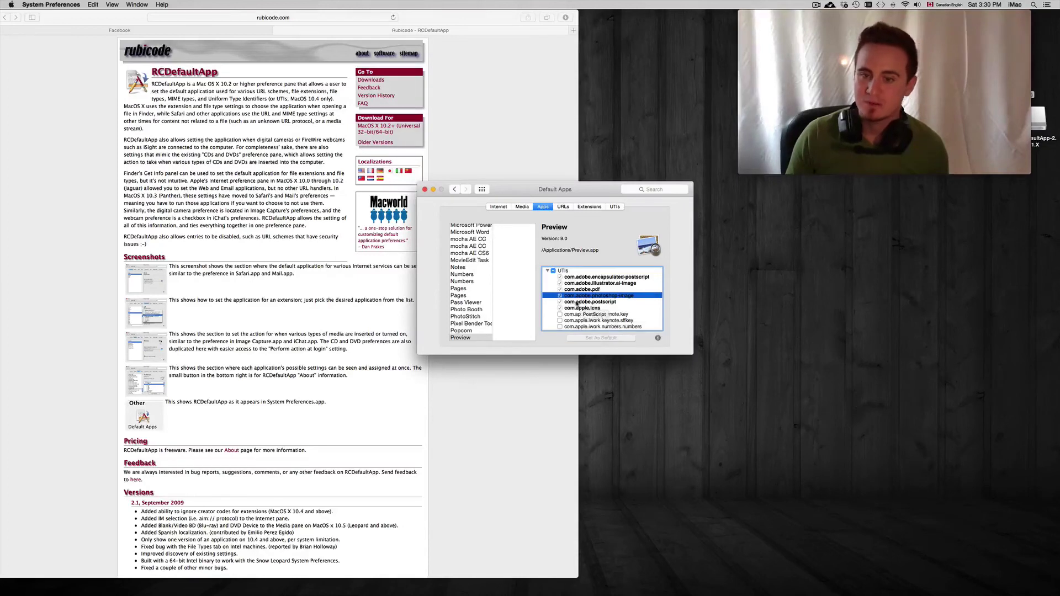
- Reopen Default Apps from Show All to verify Preview stays default for com.adobe.photoshop-image
{"action": "scroll", "coordinate": [576, 304], "scroll_direction": "down", "scroll_amount": 2}
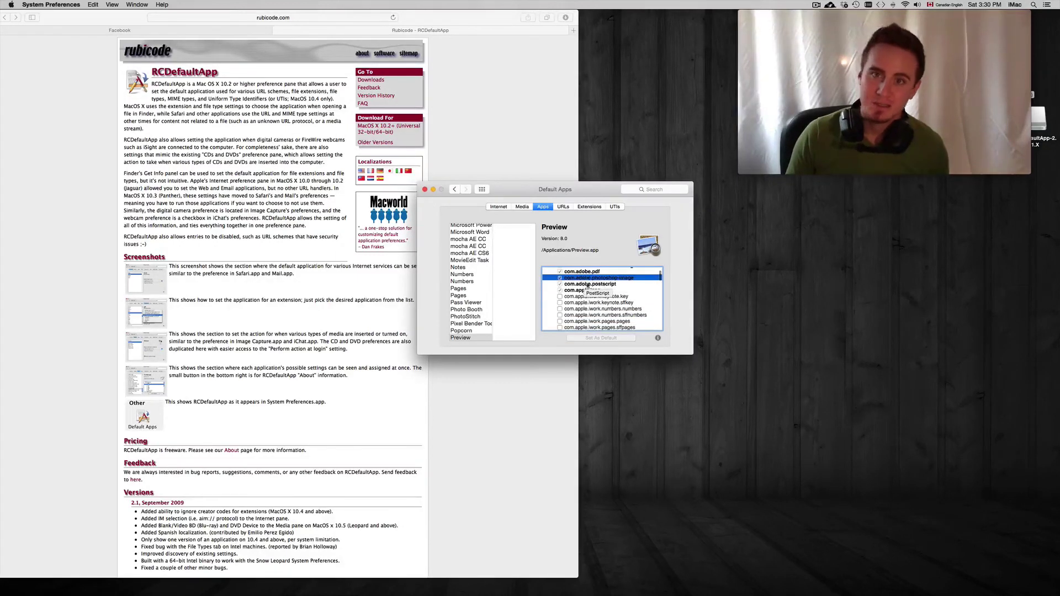
{"action": "scroll", "coordinate": [596, 291], "scroll_direction": "down", "scroll_amount": 1}
{"action": "scroll", "coordinate": [599, 291], "scroll_direction": "down", "scroll_amount": 10}
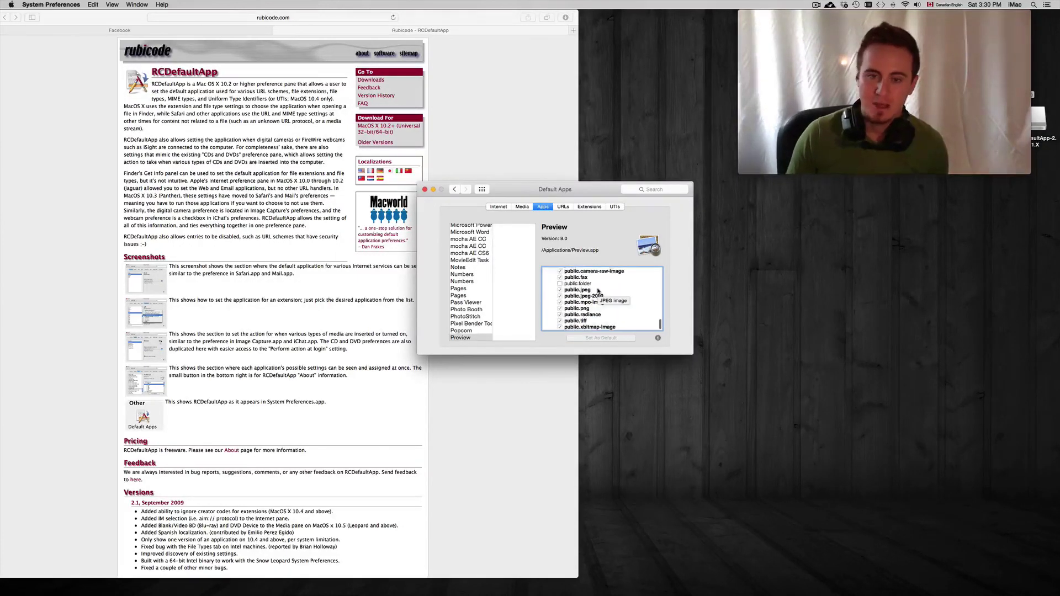
{"action": "scroll", "coordinate": [592, 291], "scroll_direction": "up", "scroll_amount": 13}
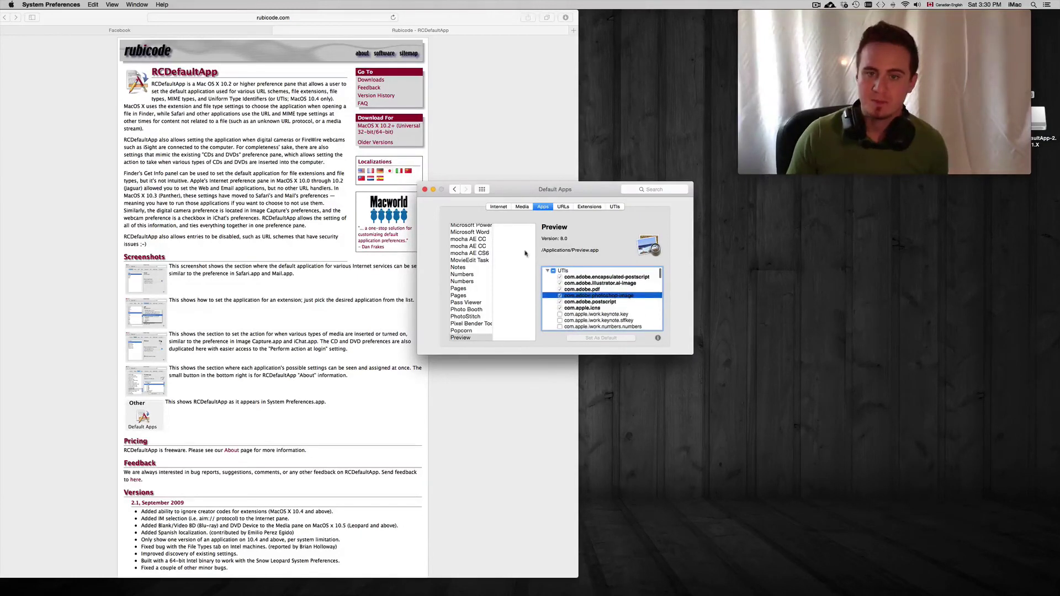
{"action": "left_click", "coordinate": [482, 190]}
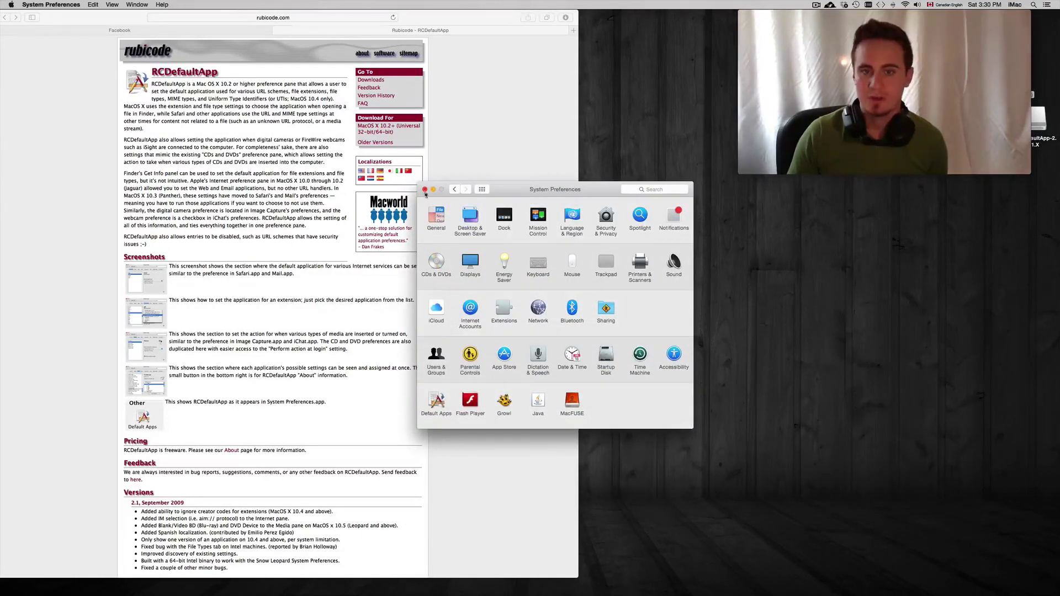
{"action": "left_click", "coordinate": [436, 400]}
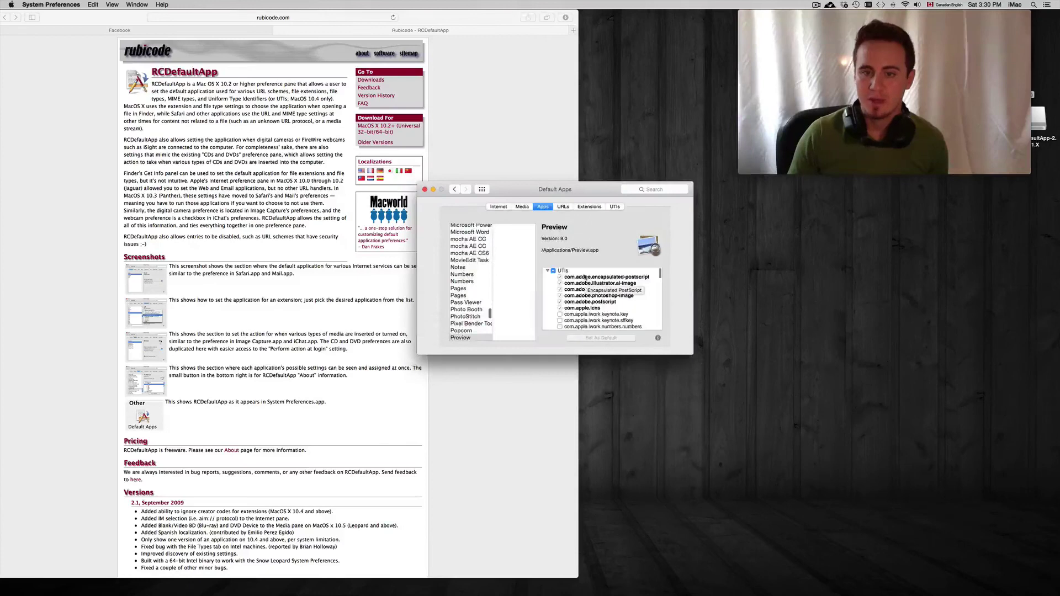
{"action": "mouse_move", "coordinate": [783, 105]}
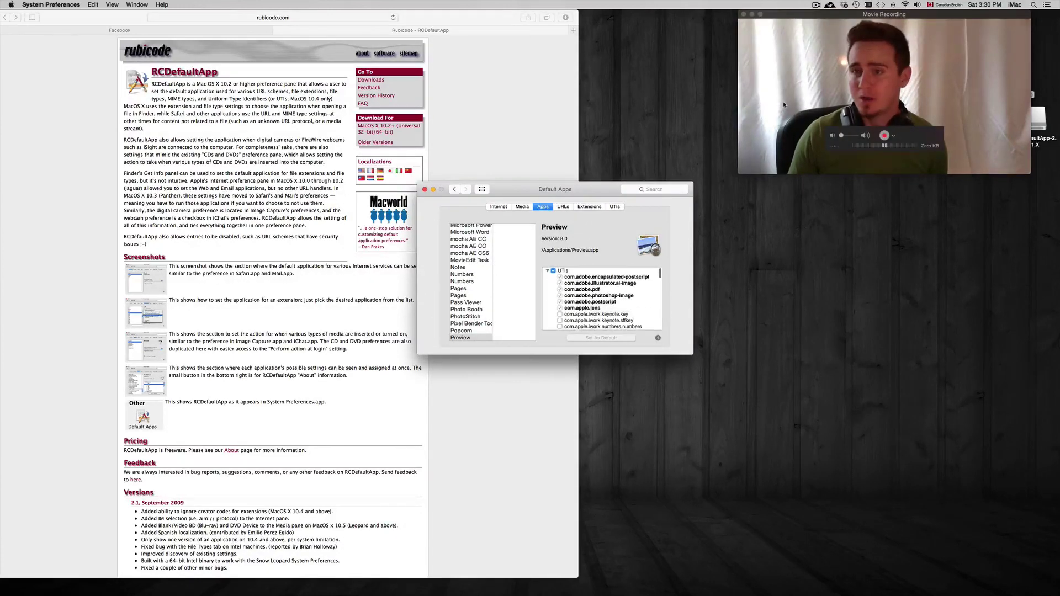
- Choose Restart… from the Apple menu and move the confirmation dialog up and right
{"action": "left_click", "coordinate": [11, 4]}
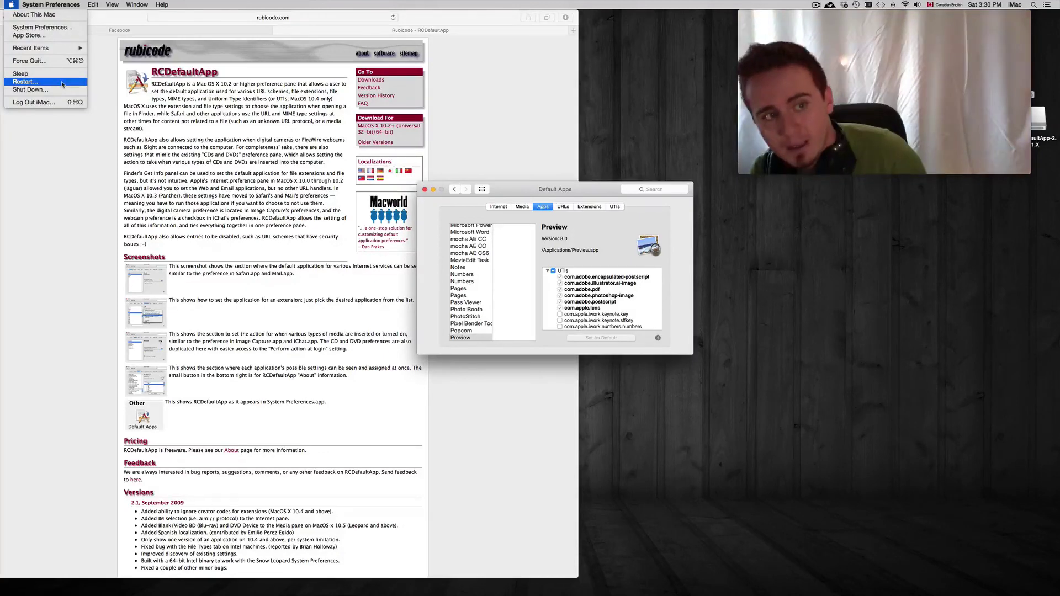
{"action": "left_click", "coordinate": [25, 81]}
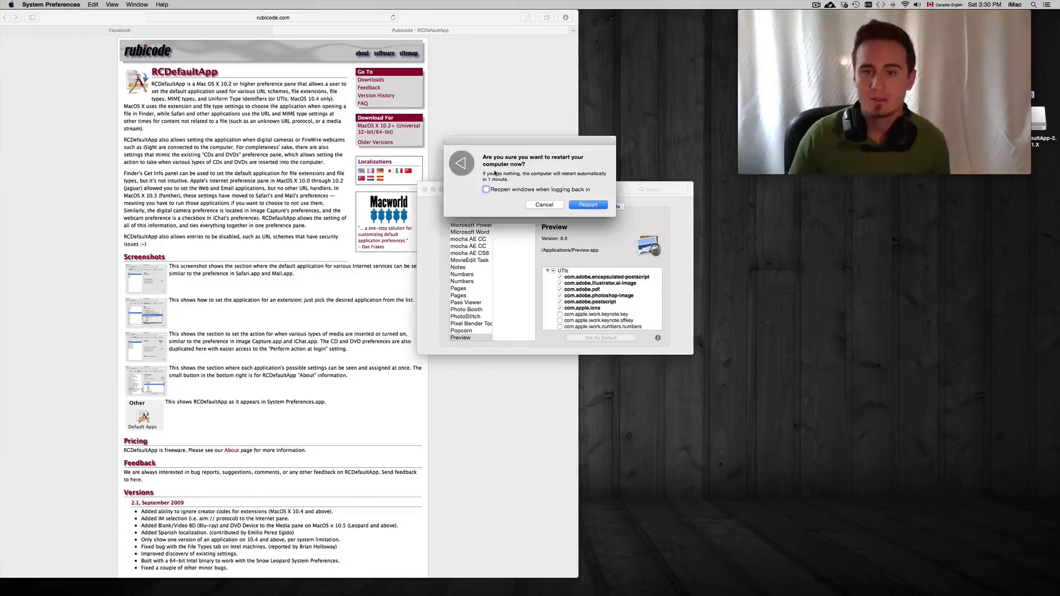
{"action": "left_click_drag", "start_coordinate": [517, 149], "coordinate": [600, 105]}
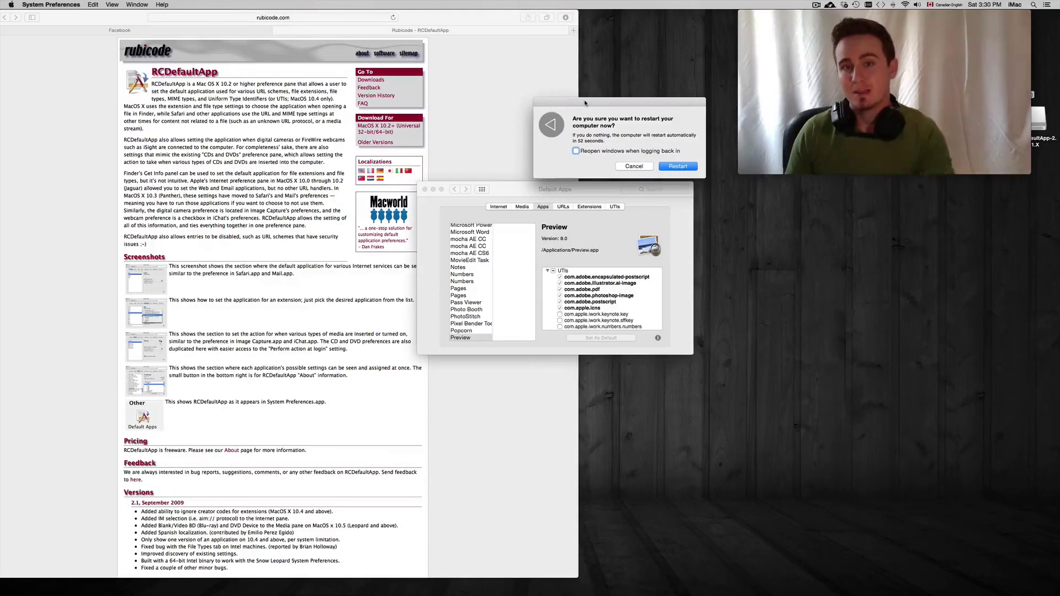
{"action": "mouse_move", "coordinate": [768, 117]}
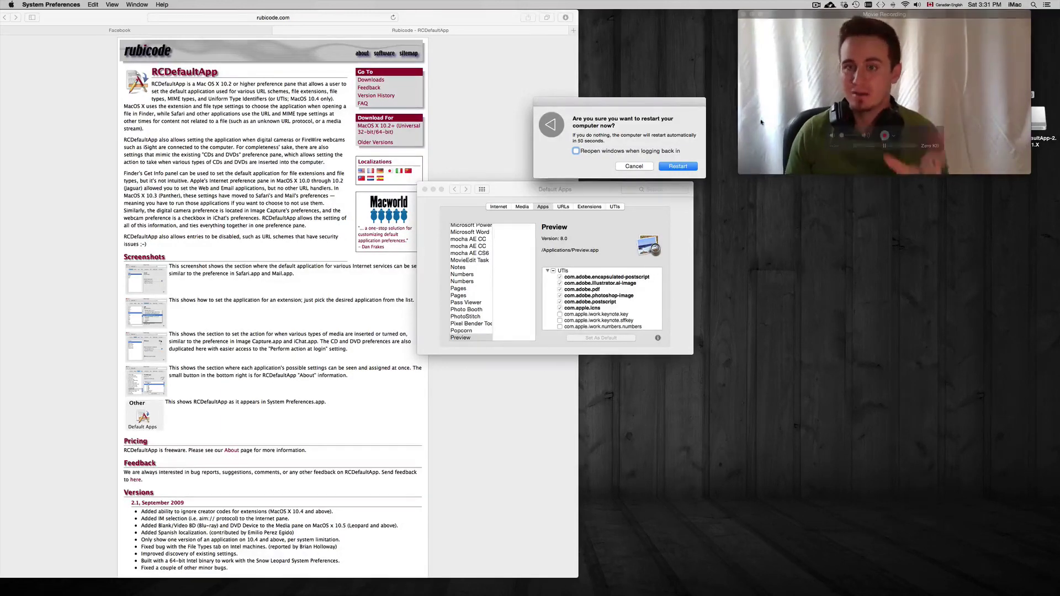